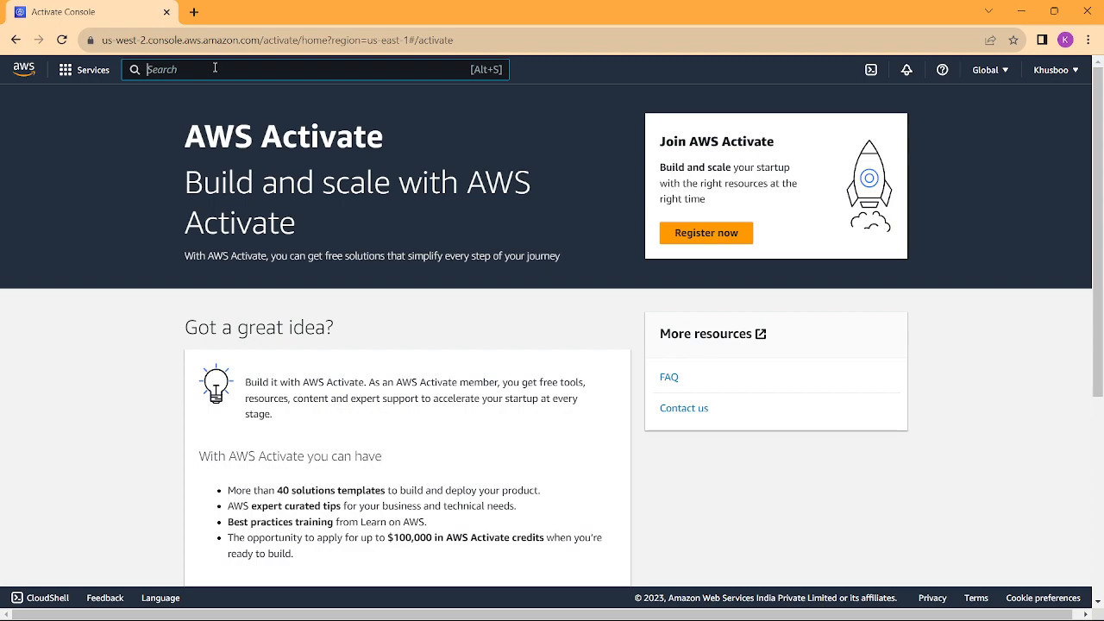
Step: Search the AWS services for EC2 and open the EC2 service
key("Caps_Lock")
type("EC2")
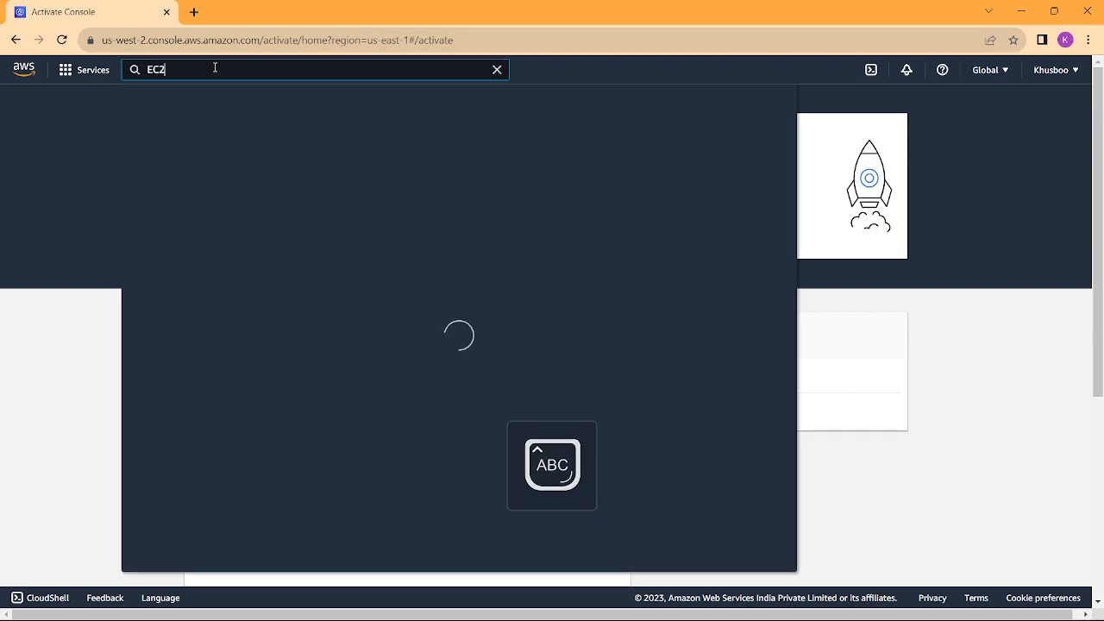
key("Caps_Lock")
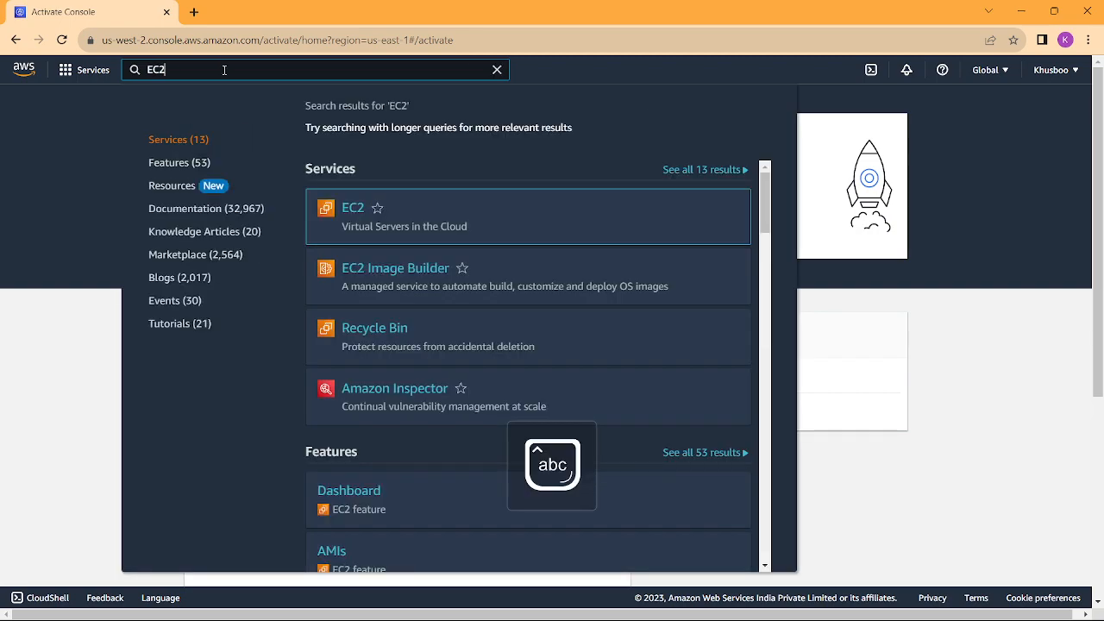
left_click(353, 208)
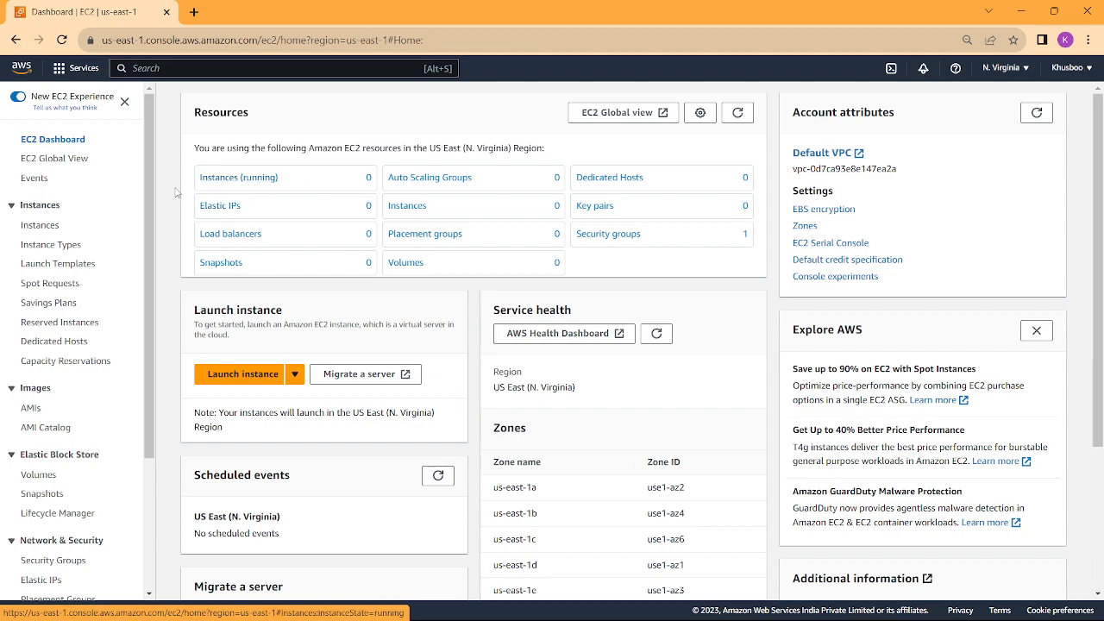
Step: From the instances list, start launching a new instance and name it Ec2instance
left_click(44, 229)
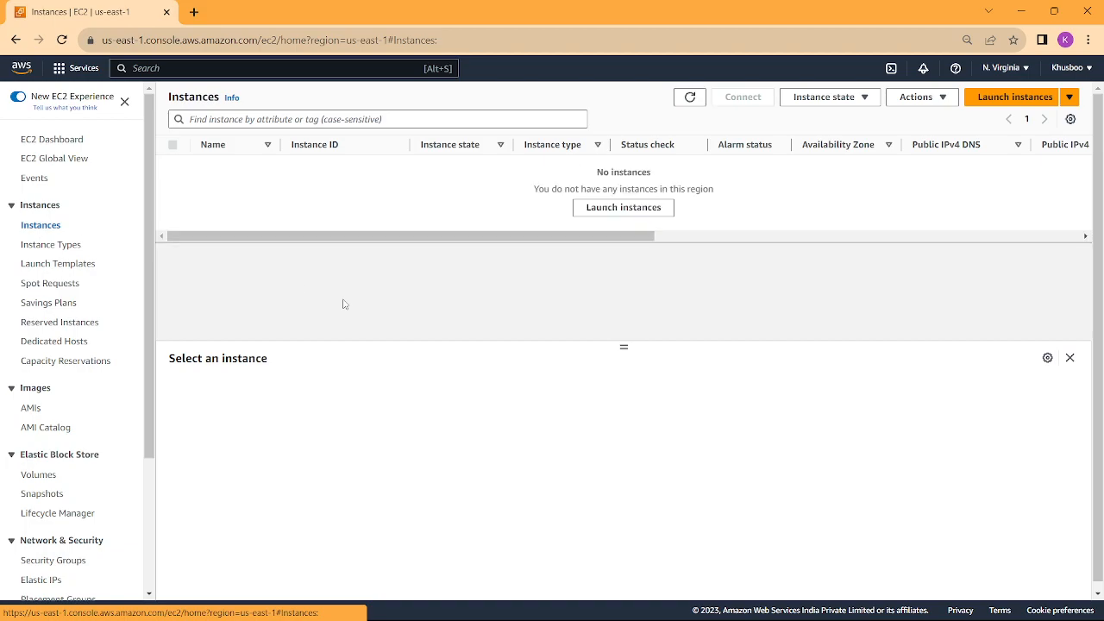
left_click(1003, 103)
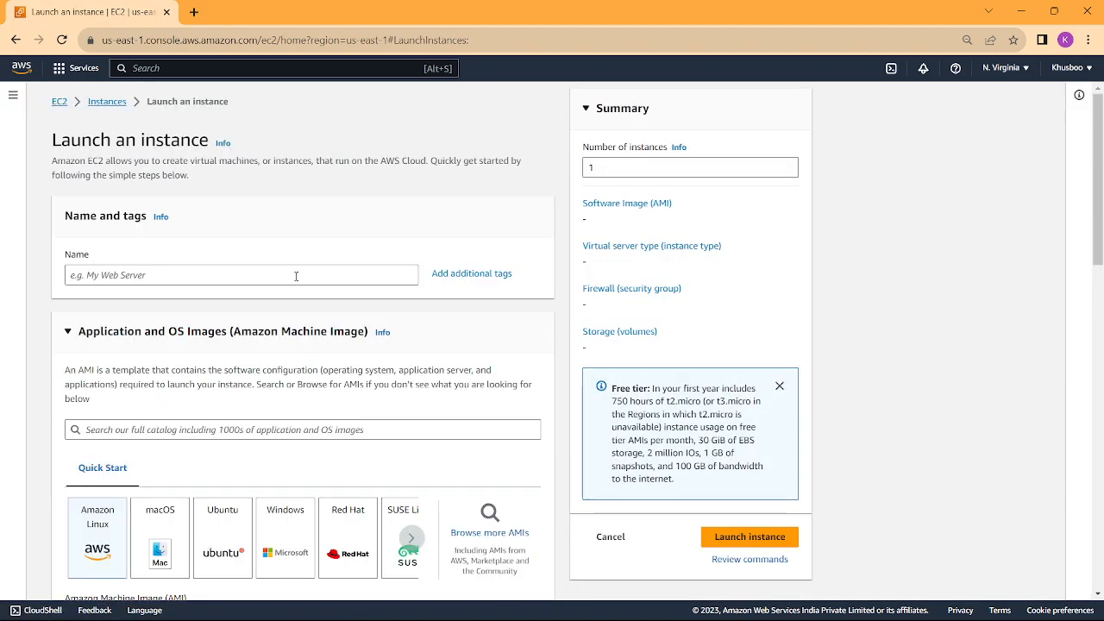
left_click(236, 274)
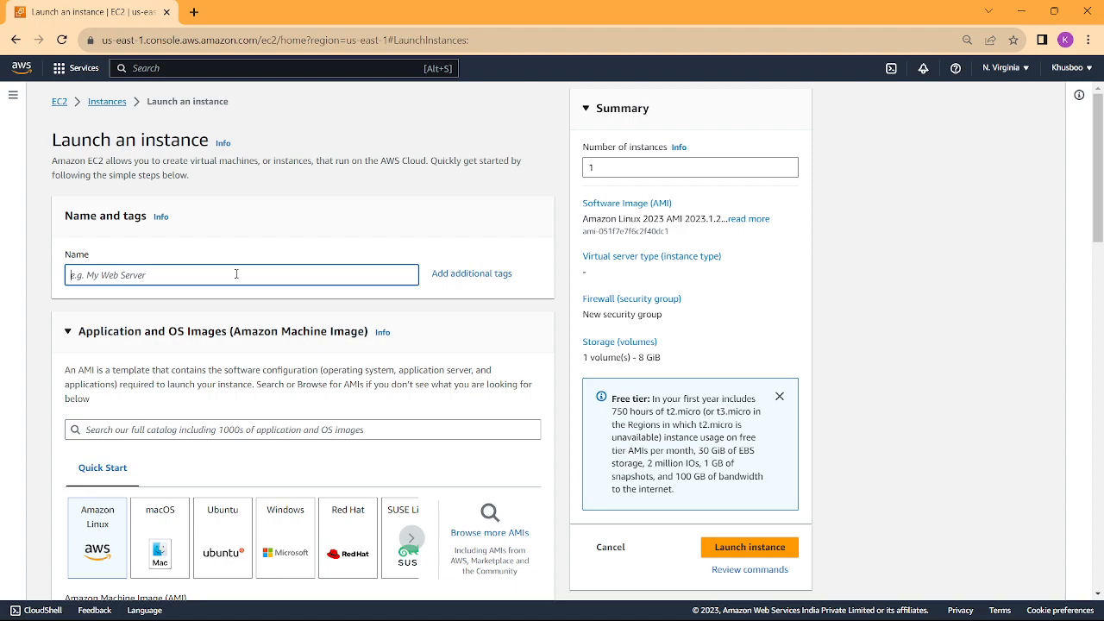
type("Ec2")
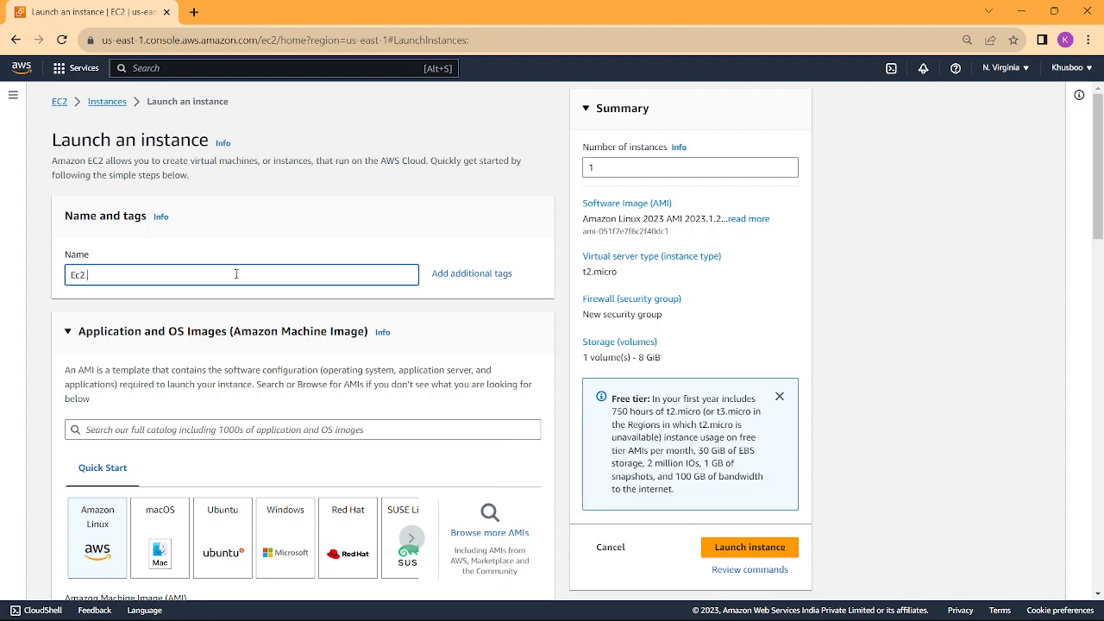
key("Caps_Lock")
type("c2")
key("Caps_Lock")
type("instance")
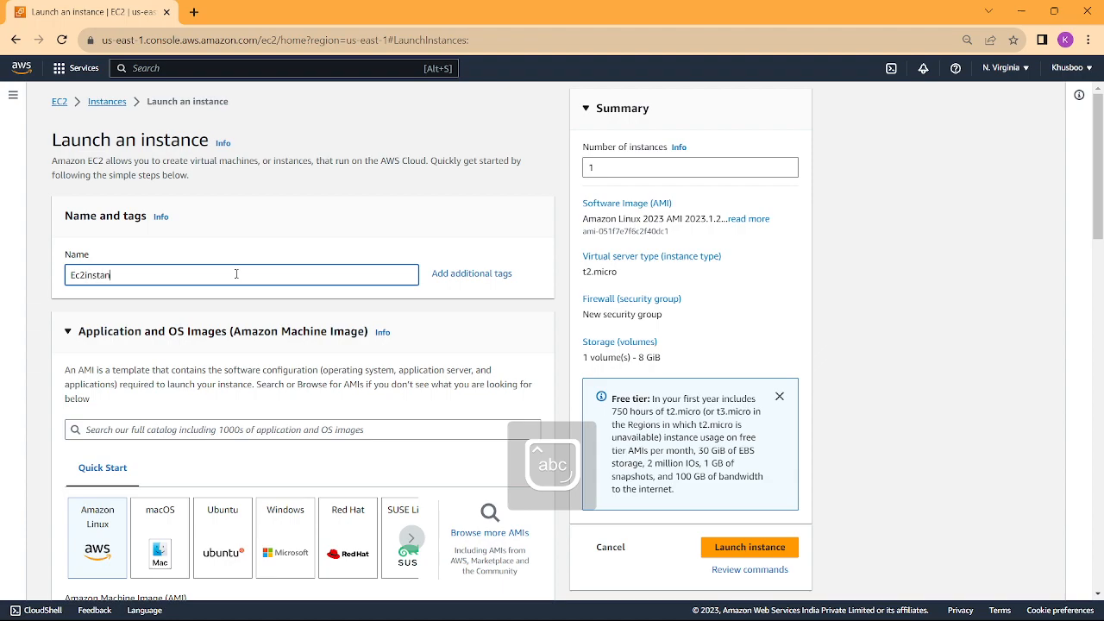
Step: Examine the machine image, architecture and instance type settings on the launch form
scroll(288, 415, "down", 2)
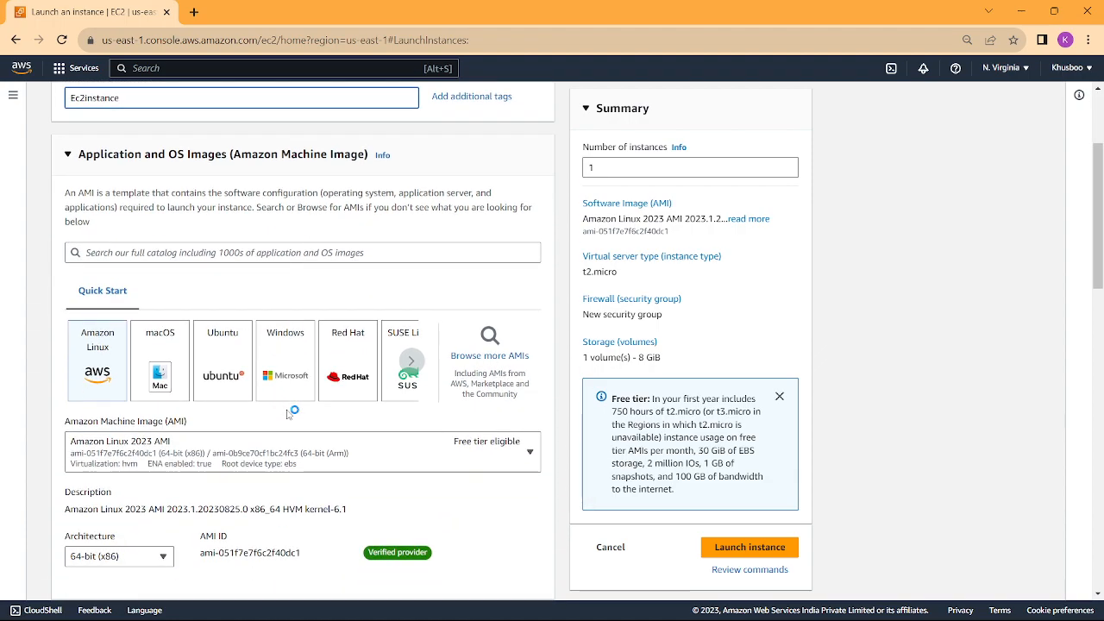
scroll(289, 415, "down", 2)
scroll(289, 414, "up", 2)
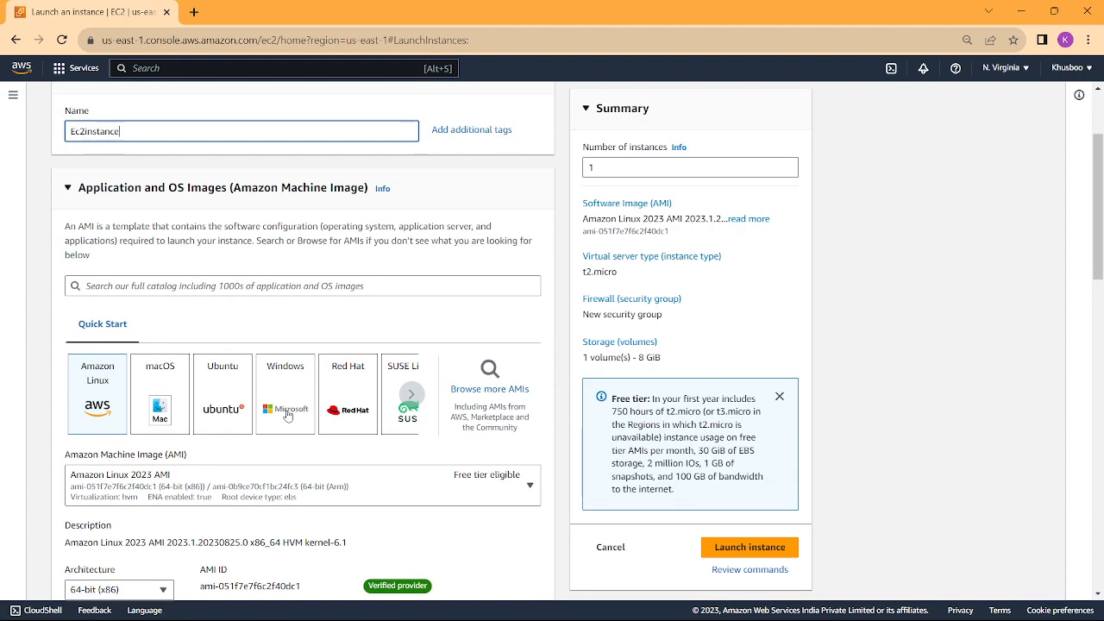
scroll(288, 414, "up", 3)
scroll(288, 412, "down", 2)
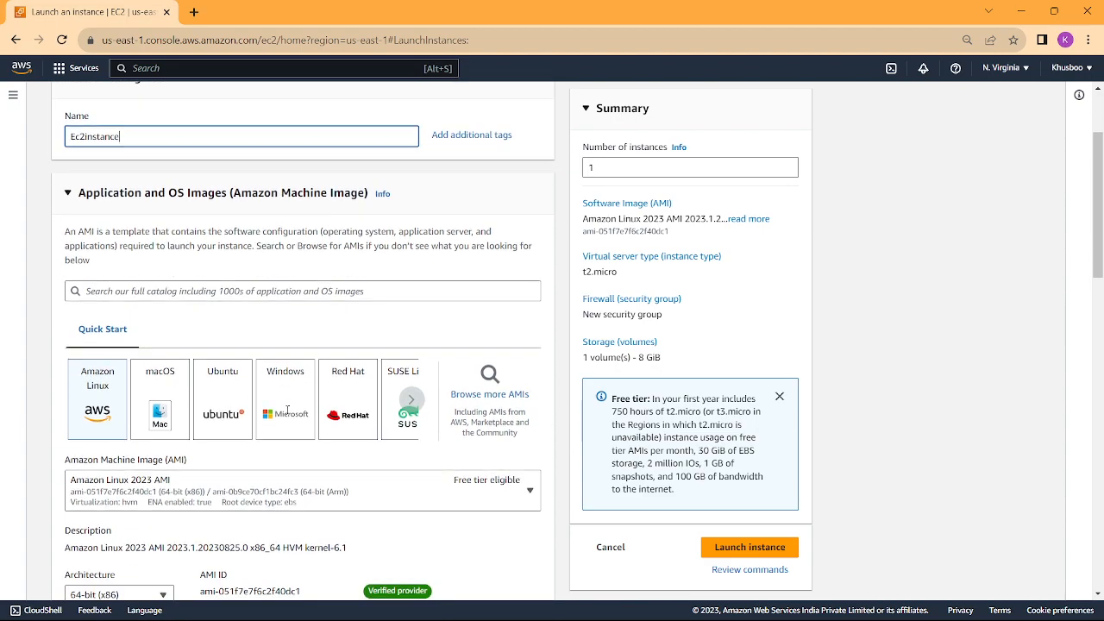
scroll(288, 413, "up", 2)
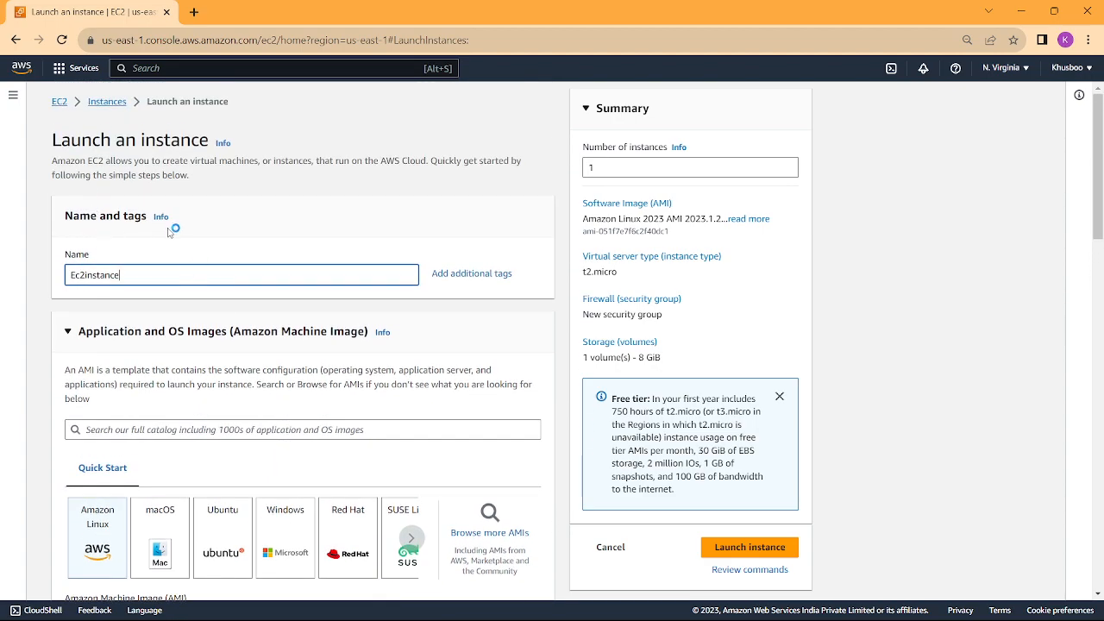
scroll(136, 222, "down", 2)
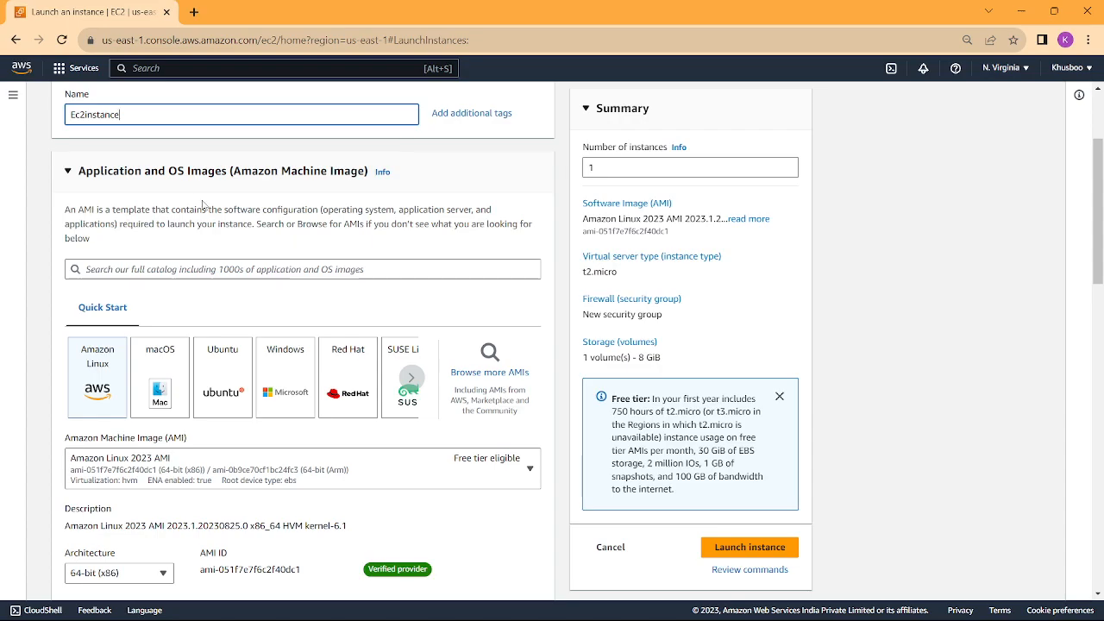
scroll(253, 312, "down", 1)
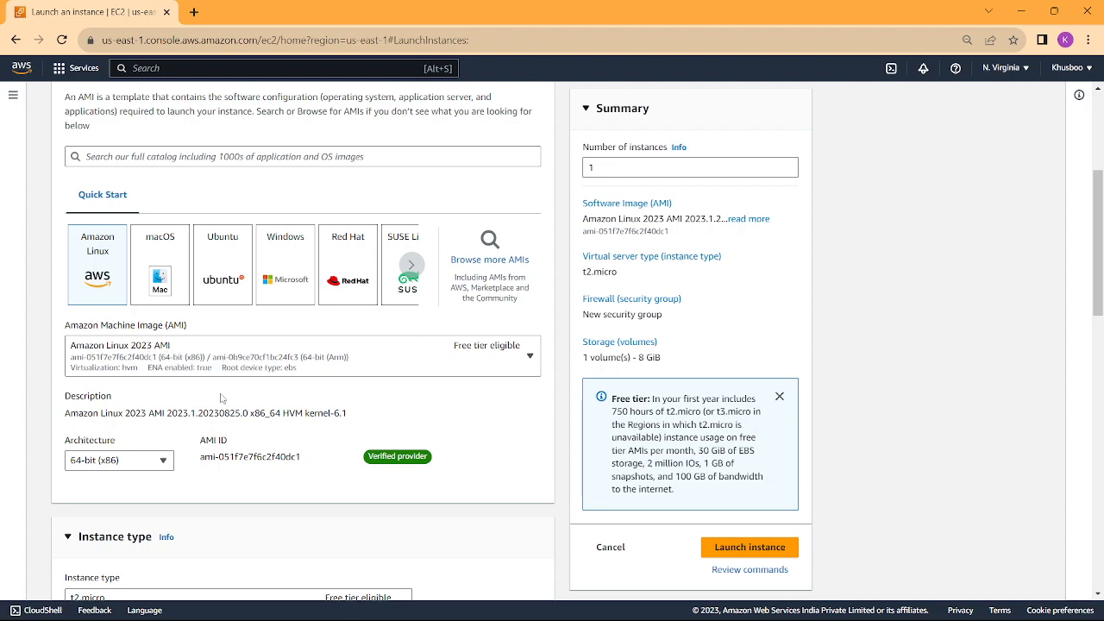
scroll(221, 398, "down", 2)
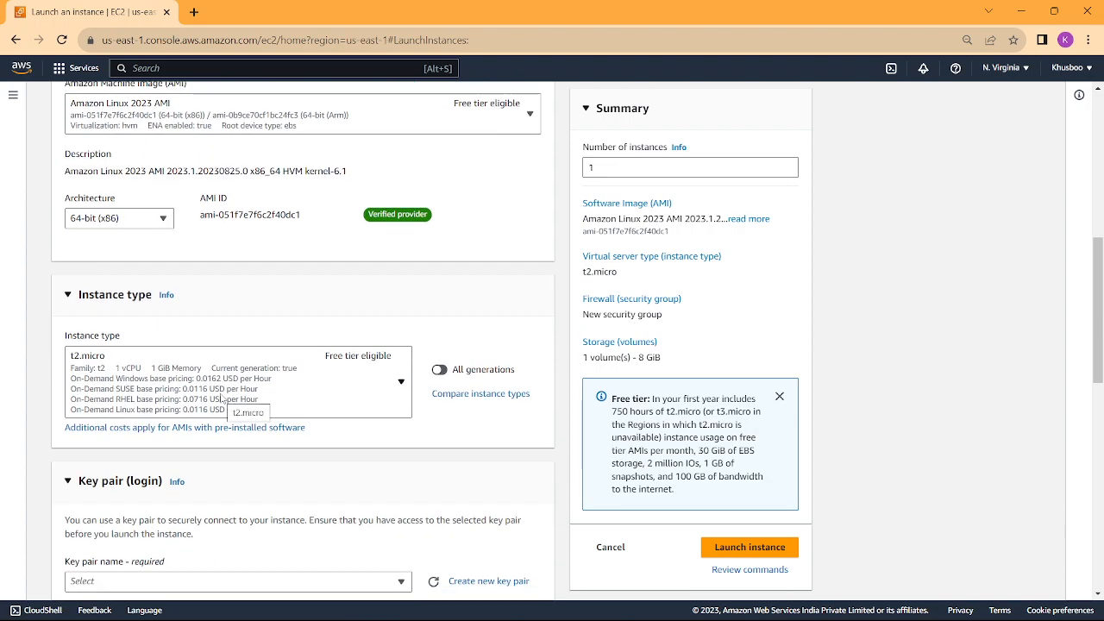
scroll(222, 398, "down", 2)
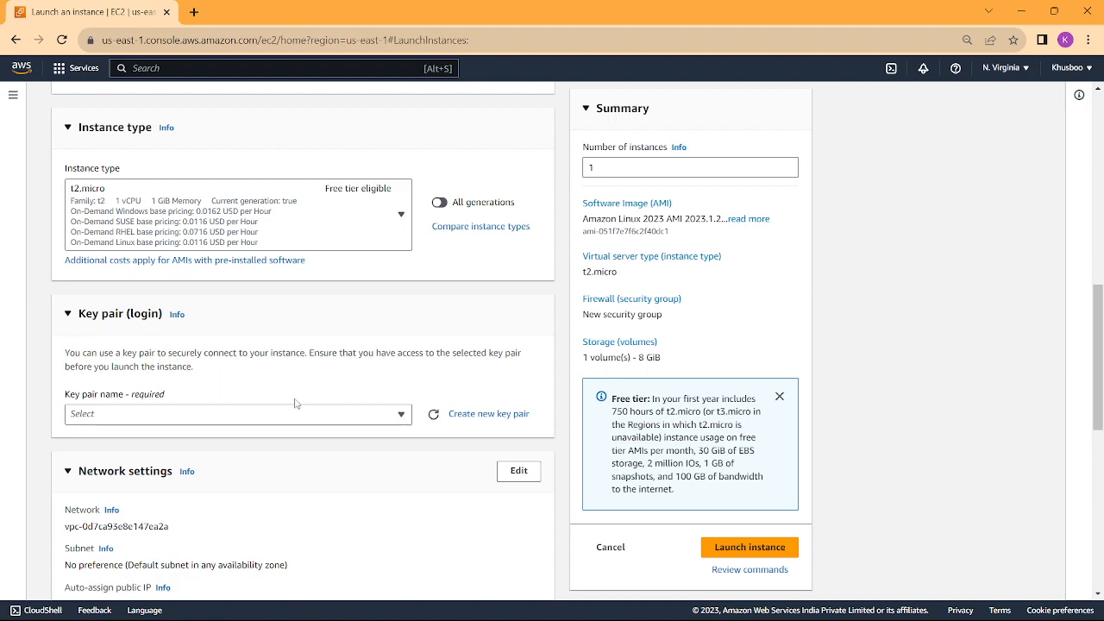
Step: Create a new RSA key pair named ec2instance in .pem format for logging in to the instance
scroll(295, 402, "down", 1)
left_click(249, 350)
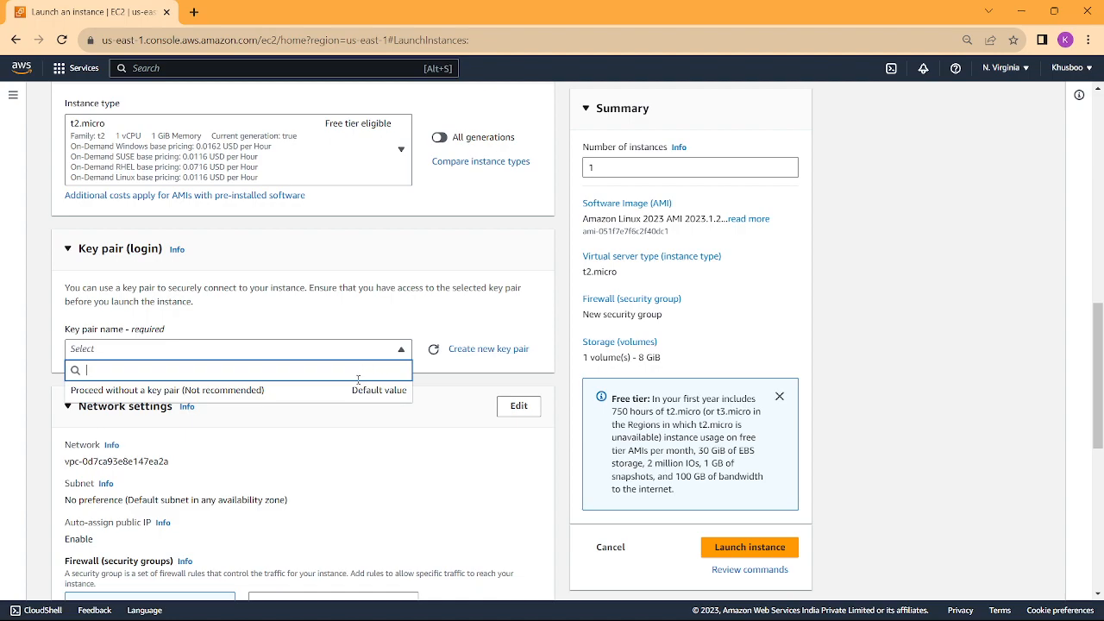
left_click(475, 350)
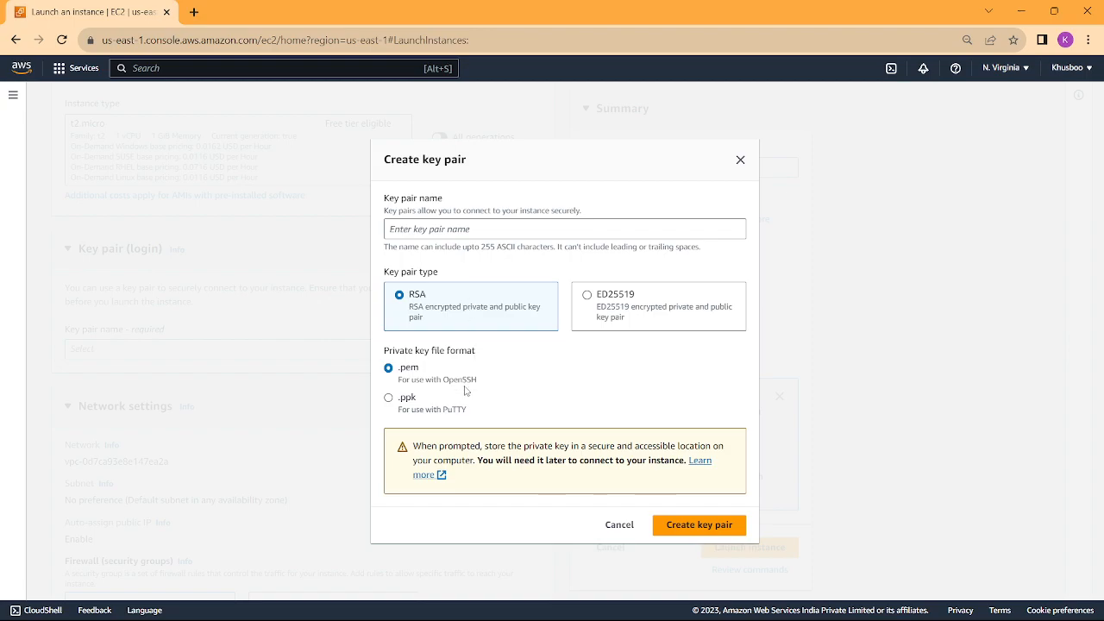
left_click(469, 226)
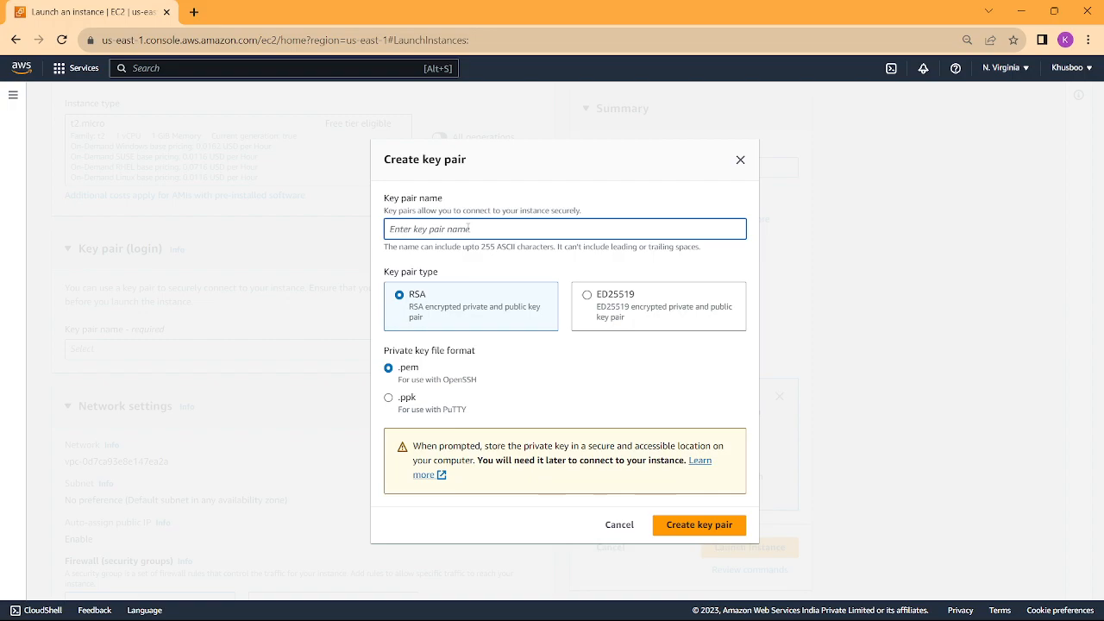
type("ec2instance")
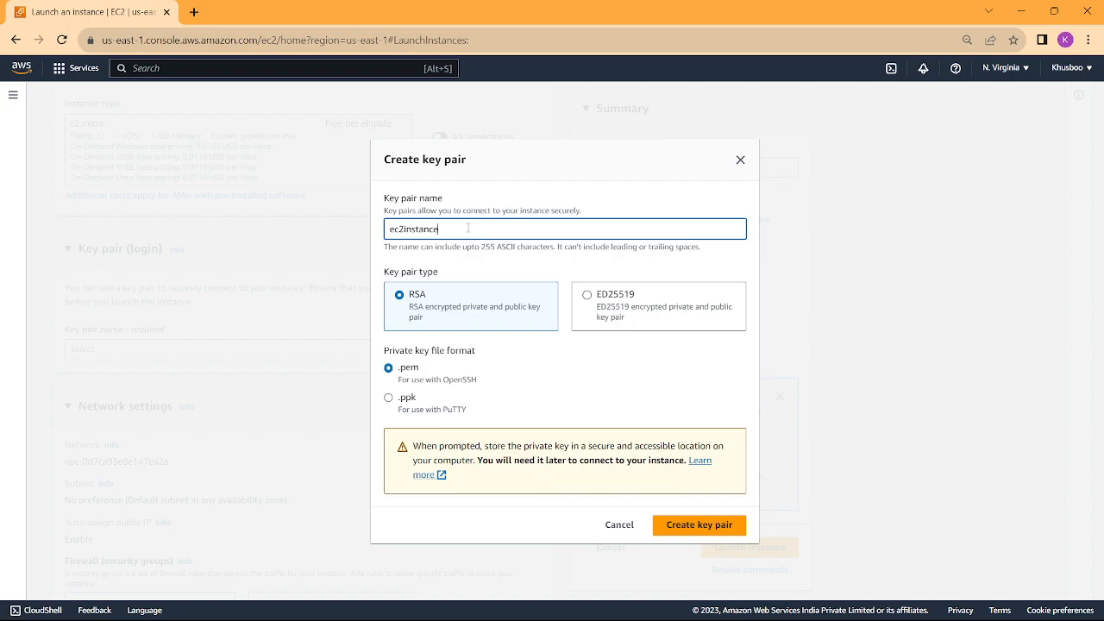
left_click(707, 529)
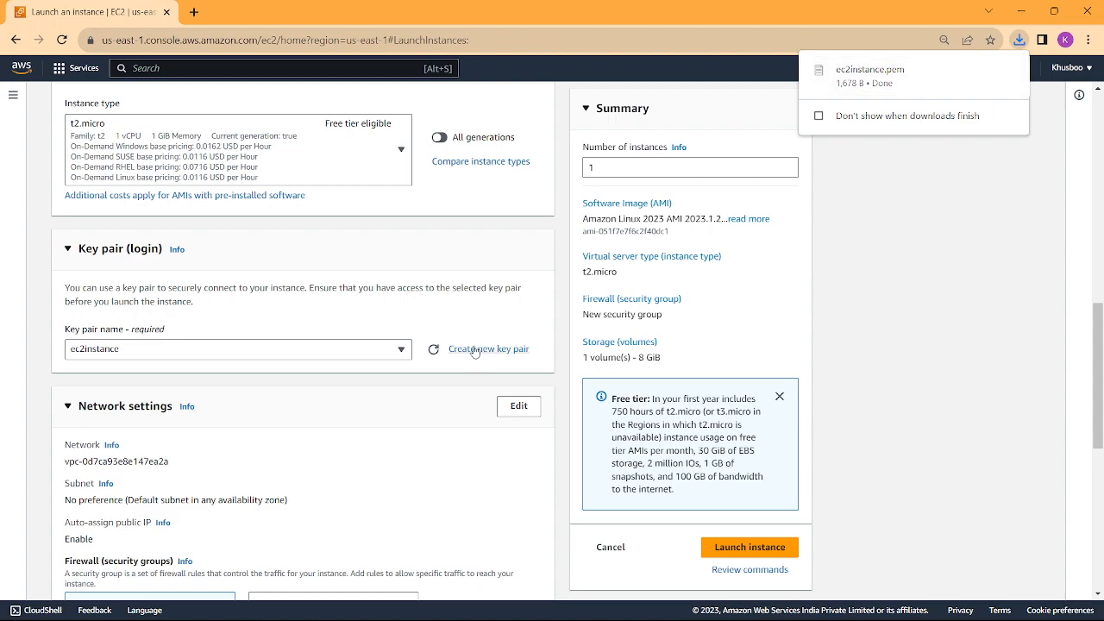
mouse_move(900, 92)
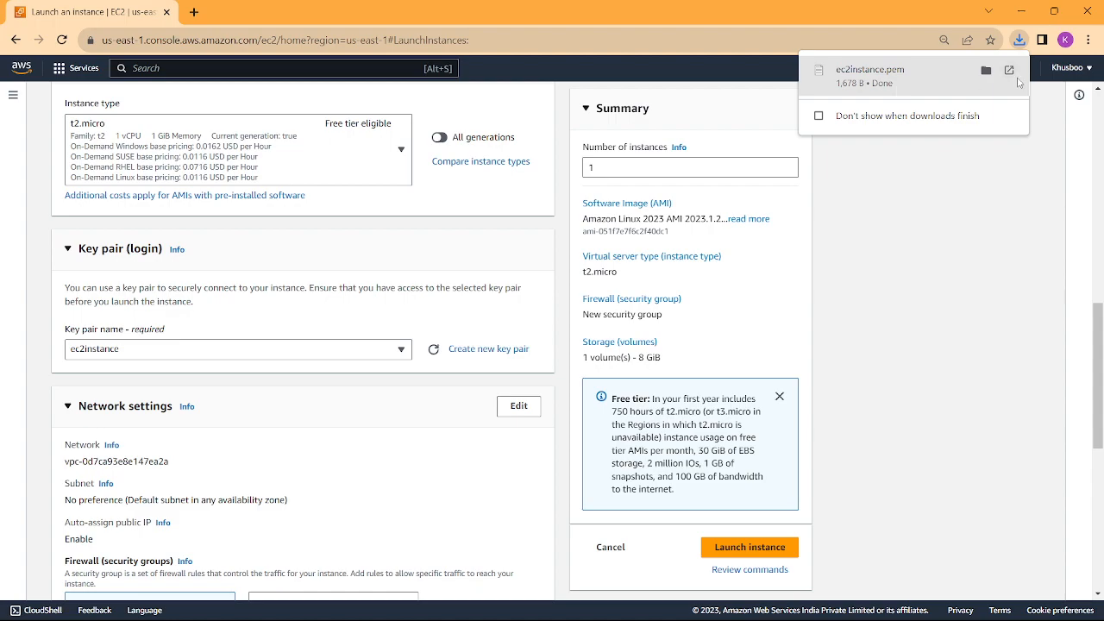
Step: Expand the advanced details, go through the remaining settings and launch the instance
scroll(465, 424, "down", 5)
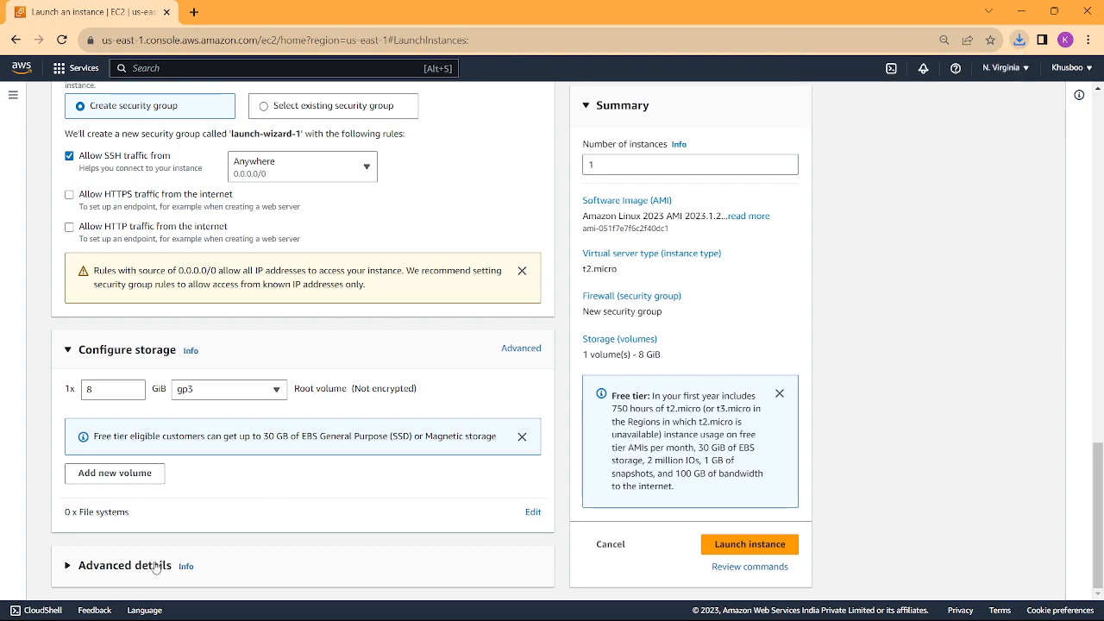
left_click(357, 565)
scroll(357, 566, "down", 3)
scroll(357, 568, "down", 10)
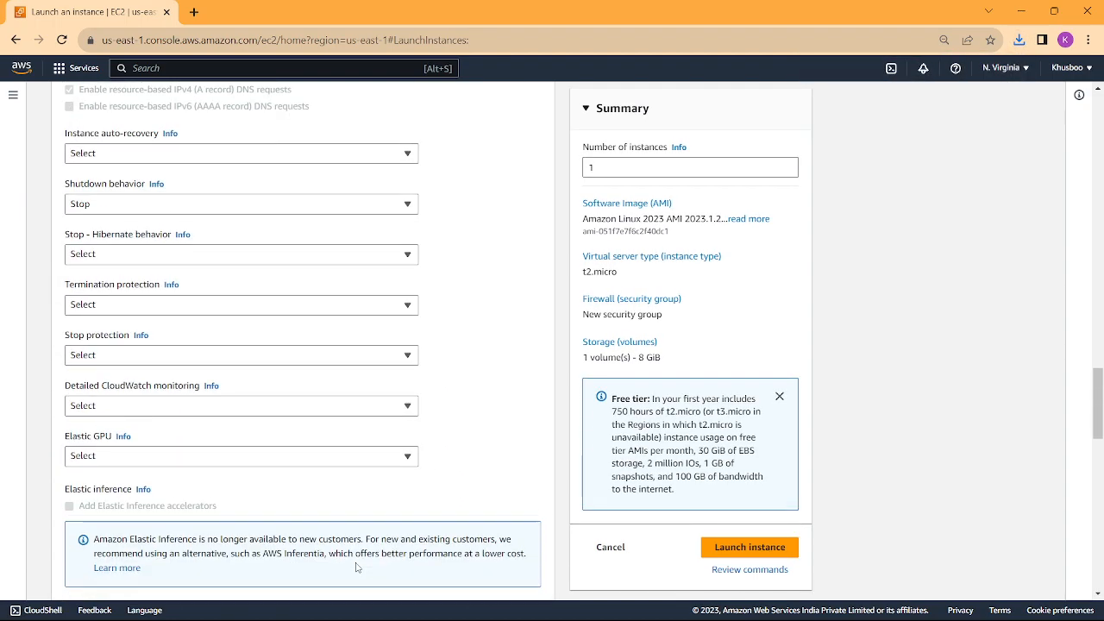
scroll(357, 566, "down", 8)
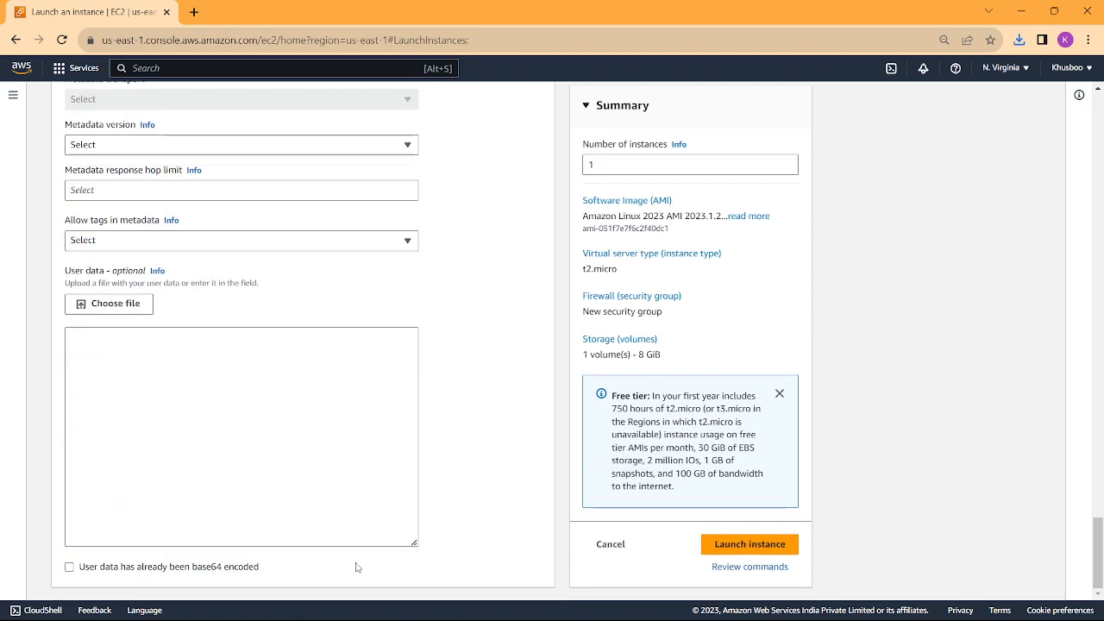
left_click(718, 549)
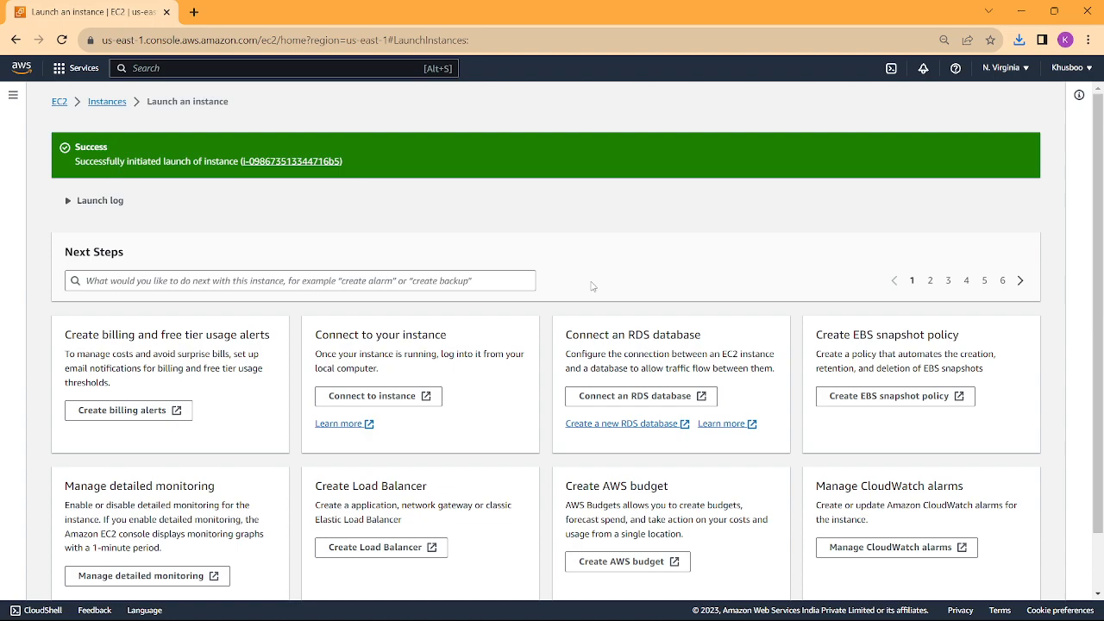
Step: Go to the list of all instances and select Ec2instance, leaving its name unedited
scroll(707, 426, "down", 2)
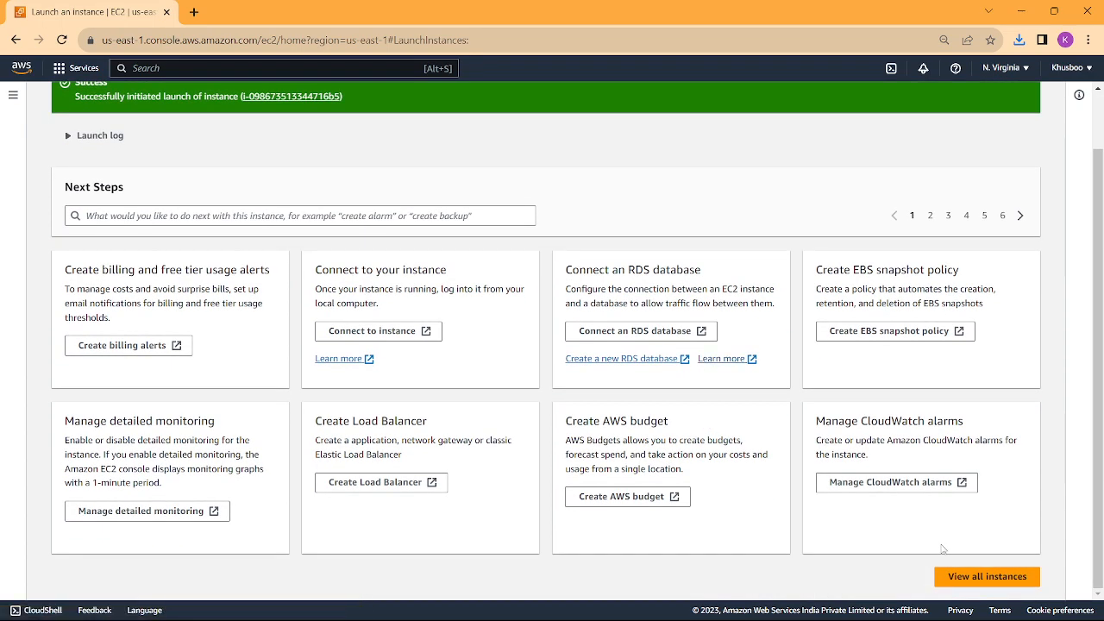
left_click(952, 576)
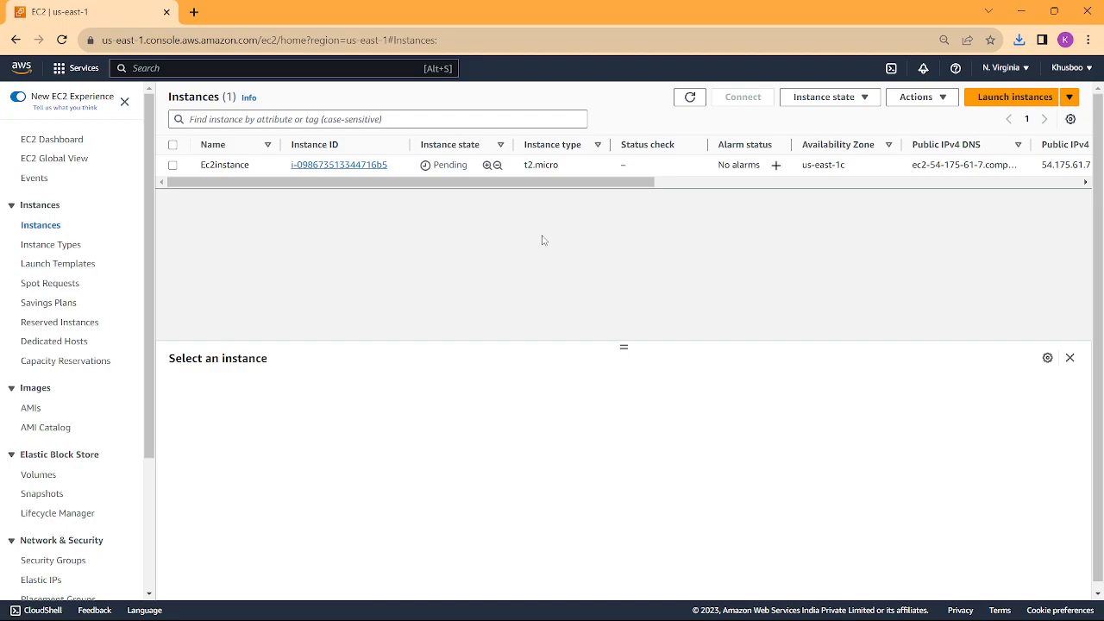
left_click(257, 166)
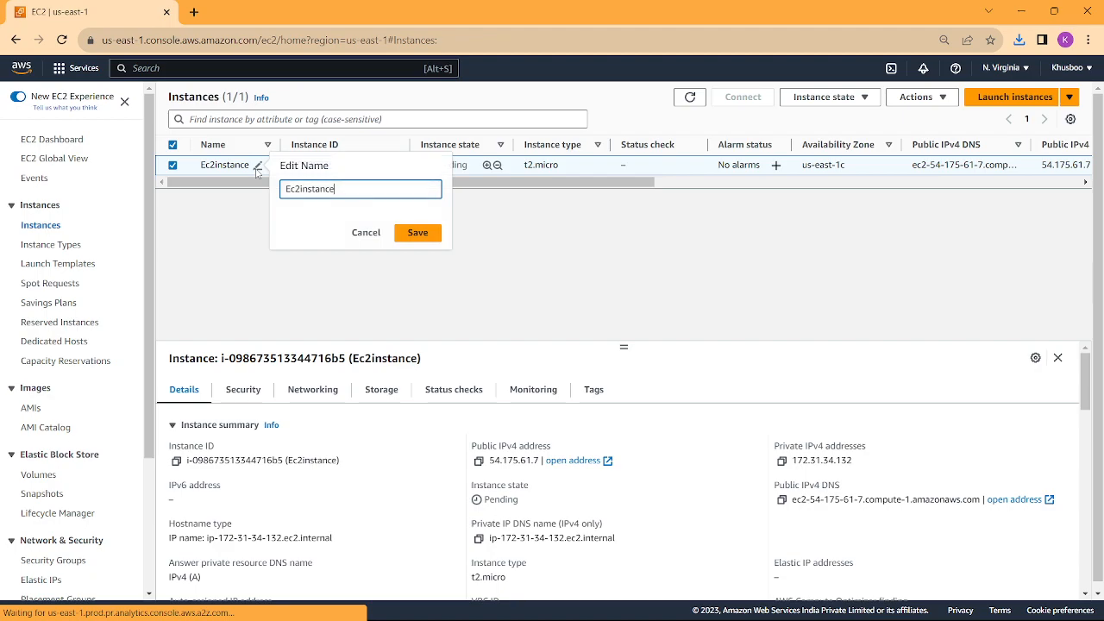
left_click(366, 233)
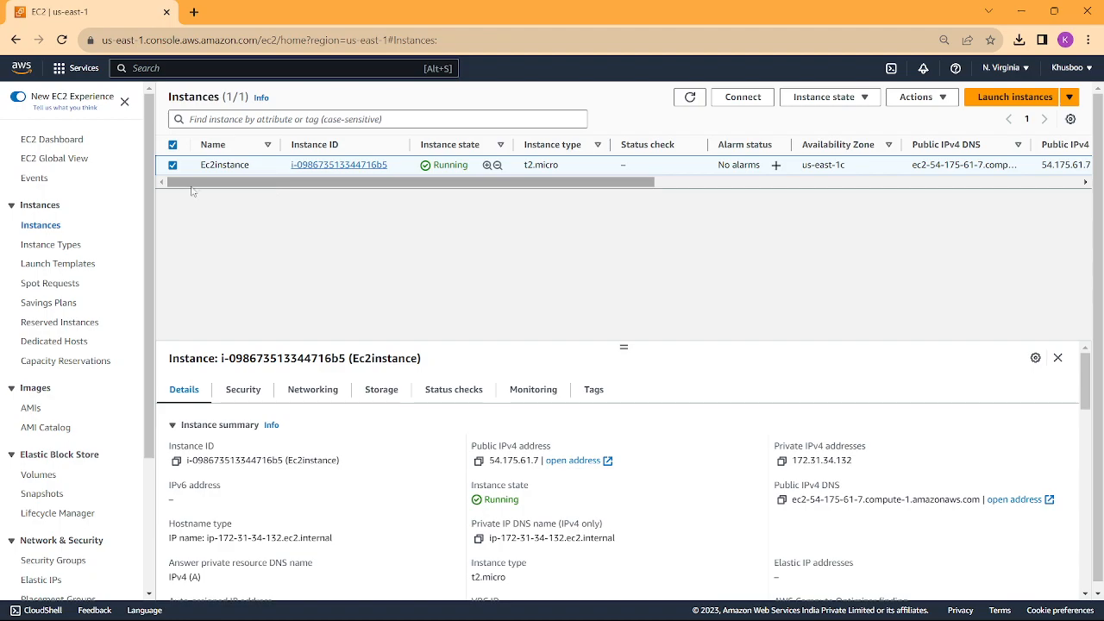
left_click(172, 167)
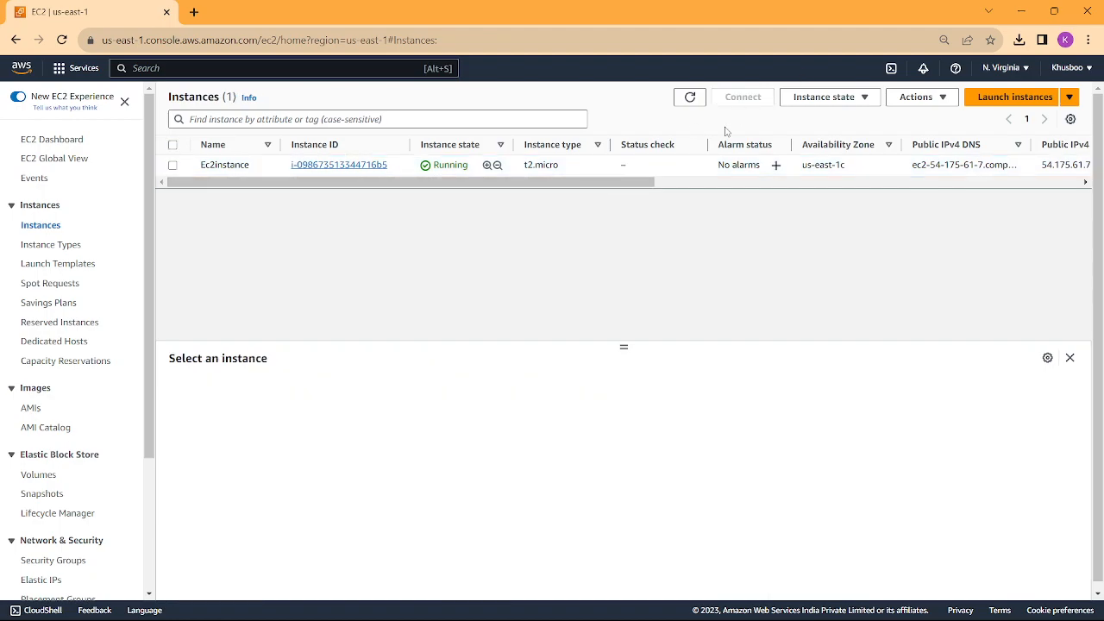
left_click(172, 166)
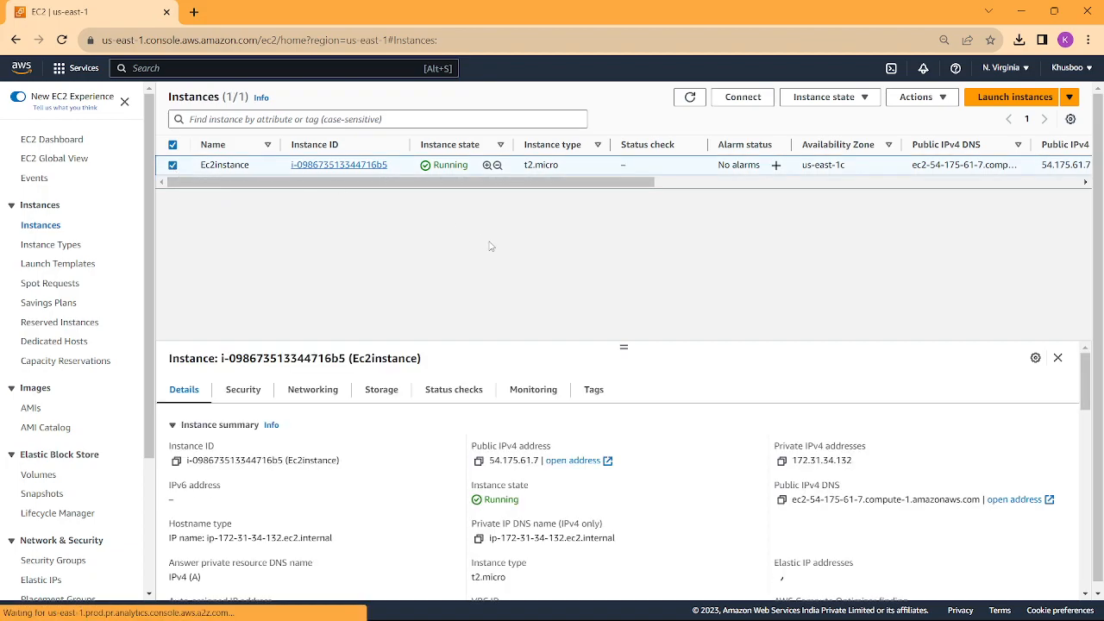
Step: Examine the summary and details of the selected Ec2instance
scroll(327, 479, "down", 5)
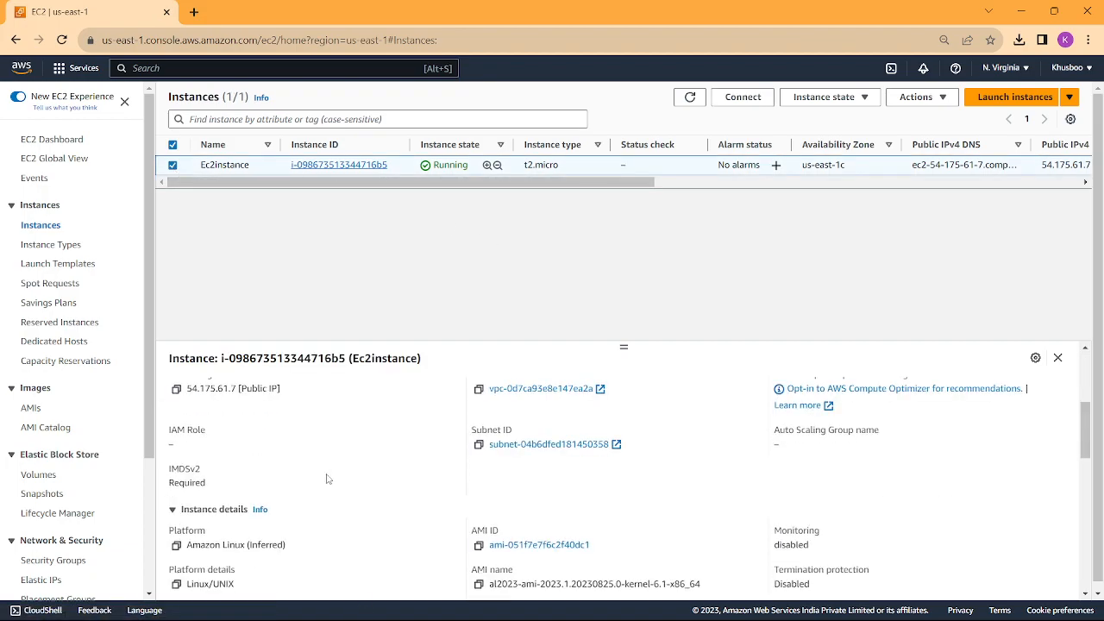
scroll(327, 479, "up", 5)
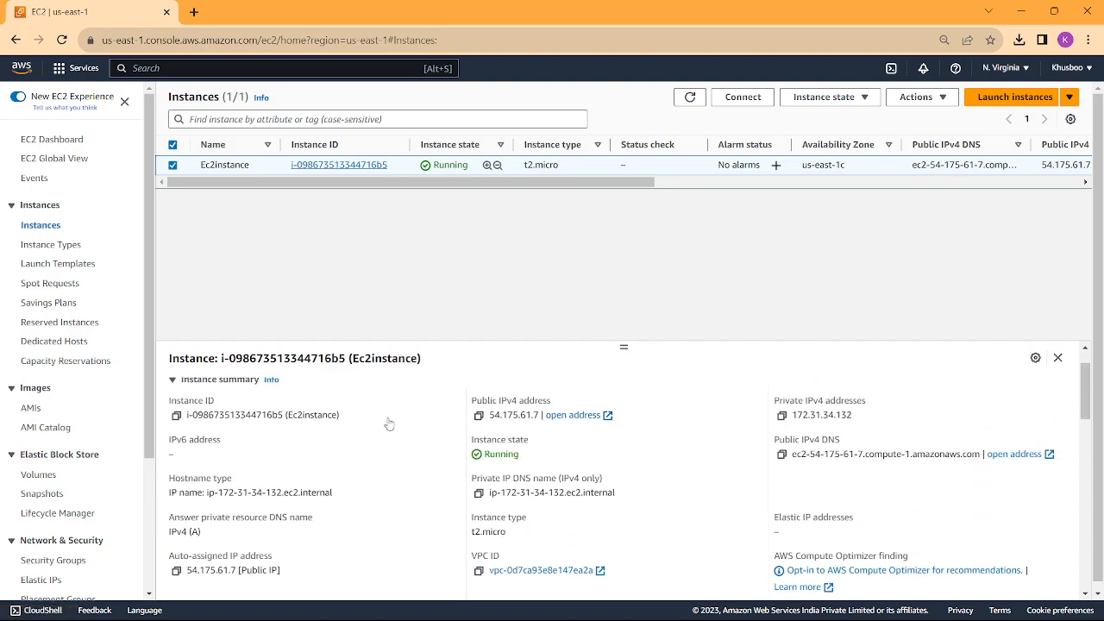
scroll(425, 477, "down", 1)
scroll(425, 478, "up", 3)
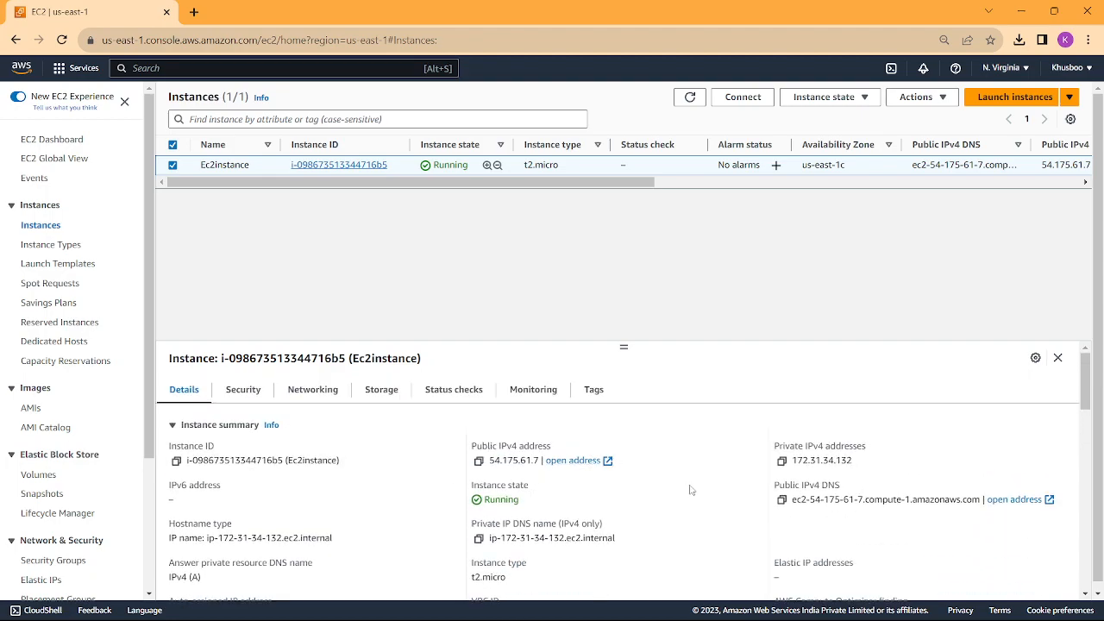
Step: Read through the remaining details of Ec2instance, down to the host and placement group section
scroll(733, 498, "down", 5)
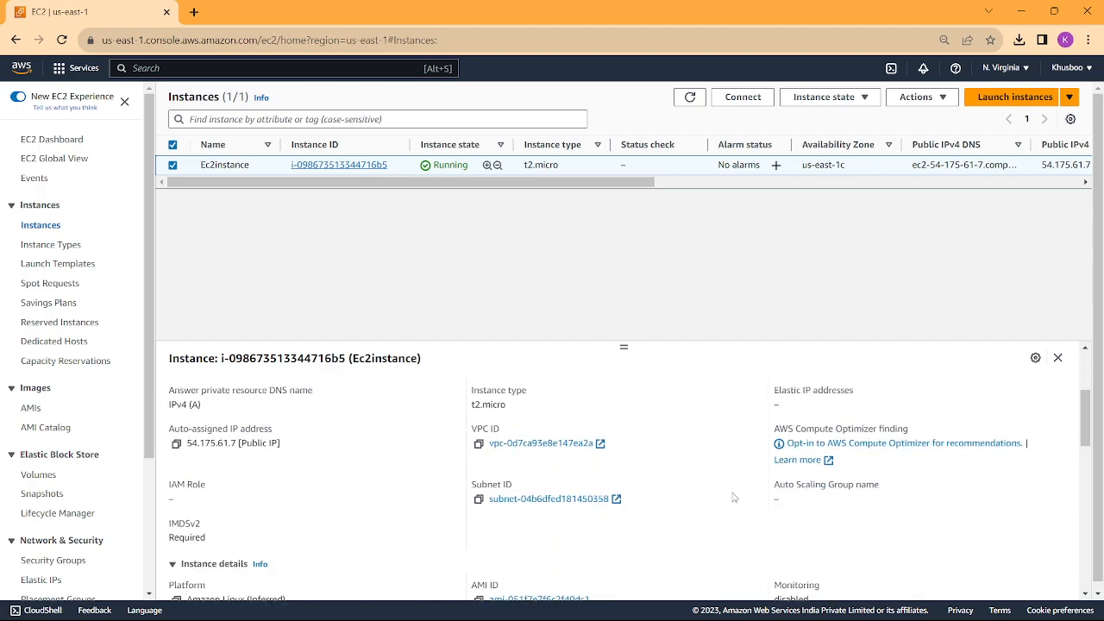
scroll(733, 497, "down", 3)
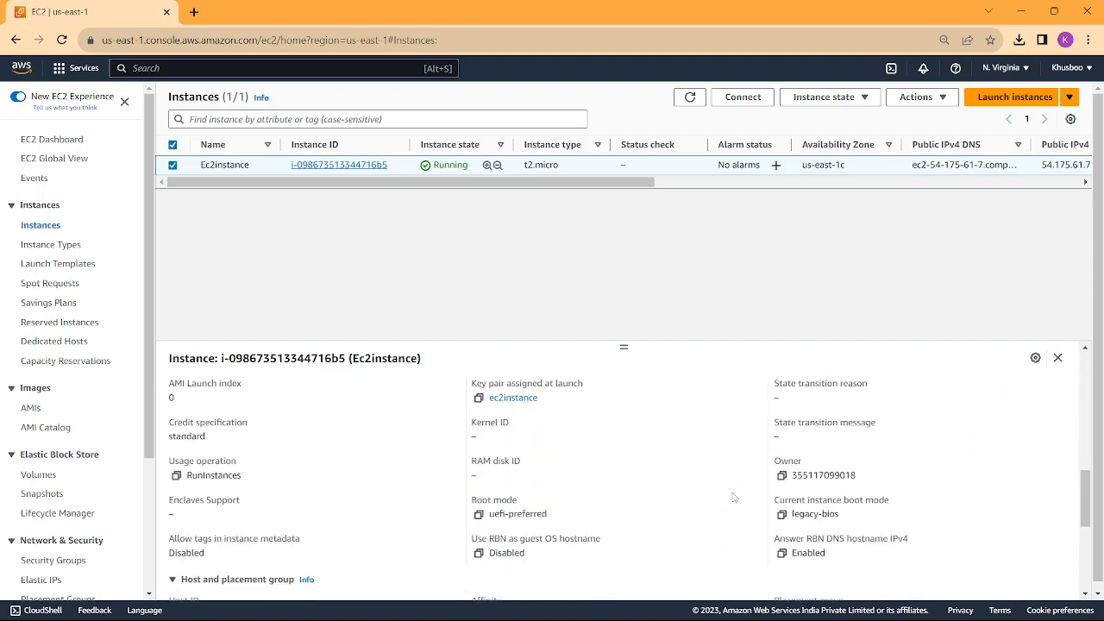
scroll(733, 498, "up", 10)
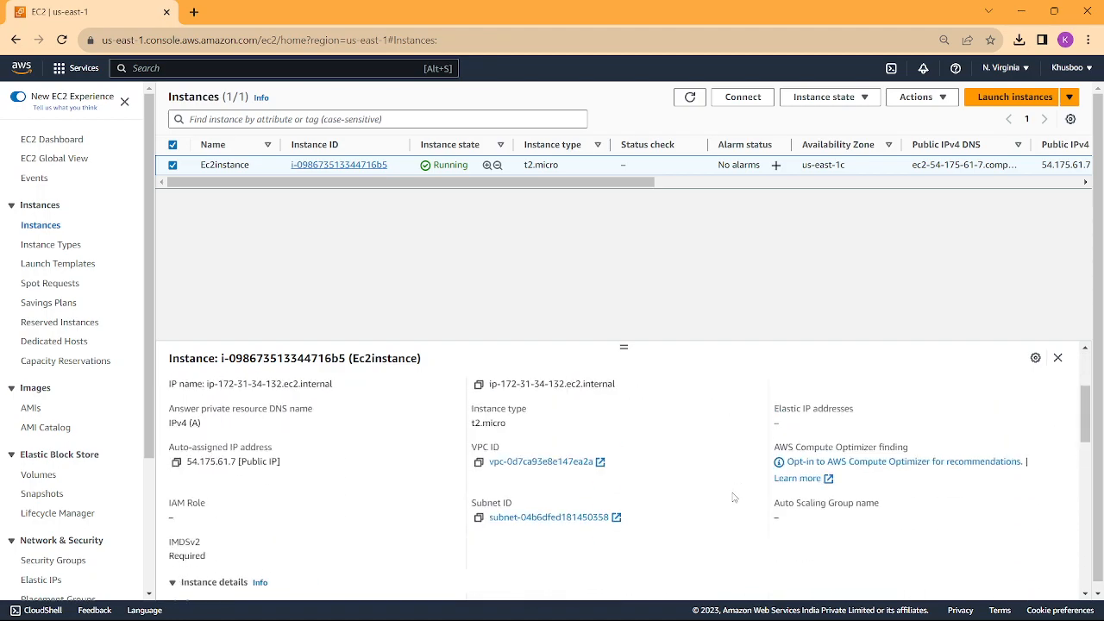
Step: Open the connection options for Ec2instance and compare the EC2 Instance Connect and SSH client methods
left_click(740, 96)
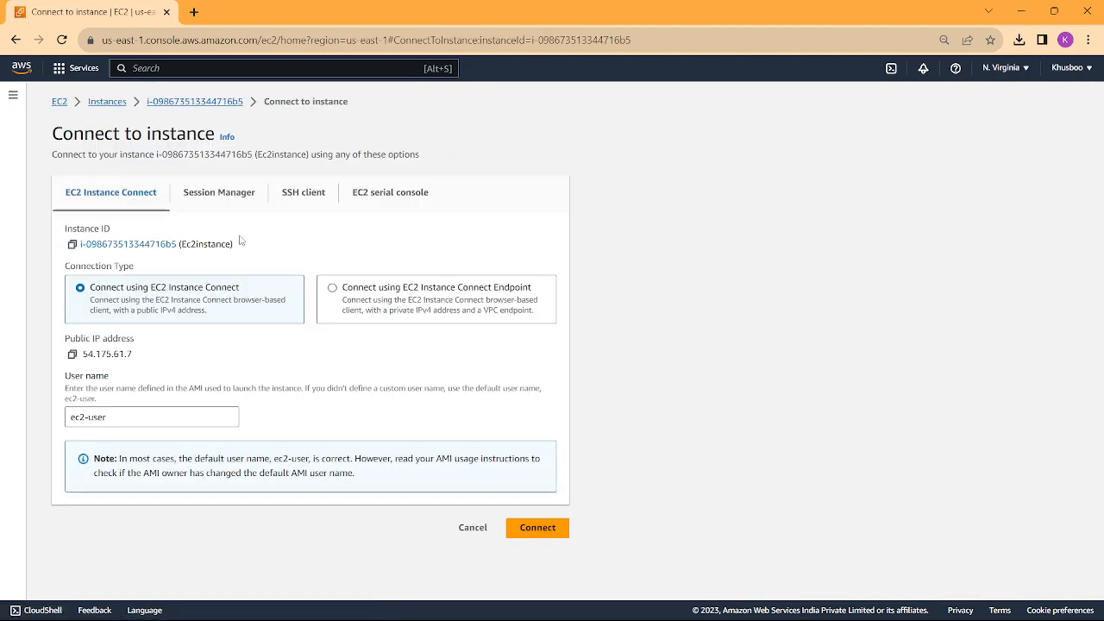
left_click(303, 194)
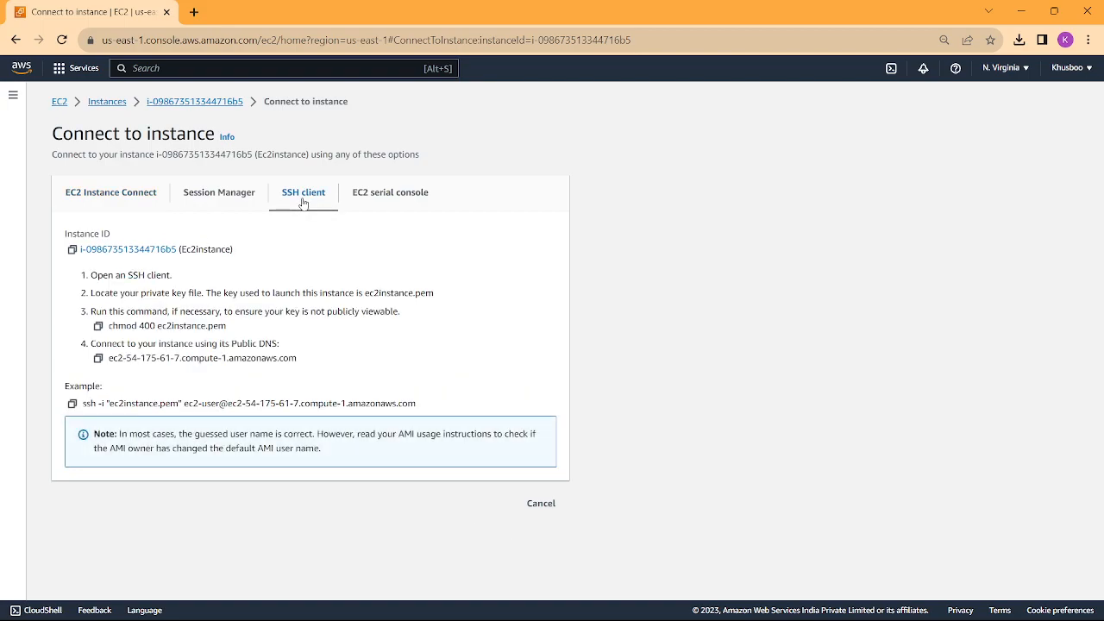
left_click(131, 202)
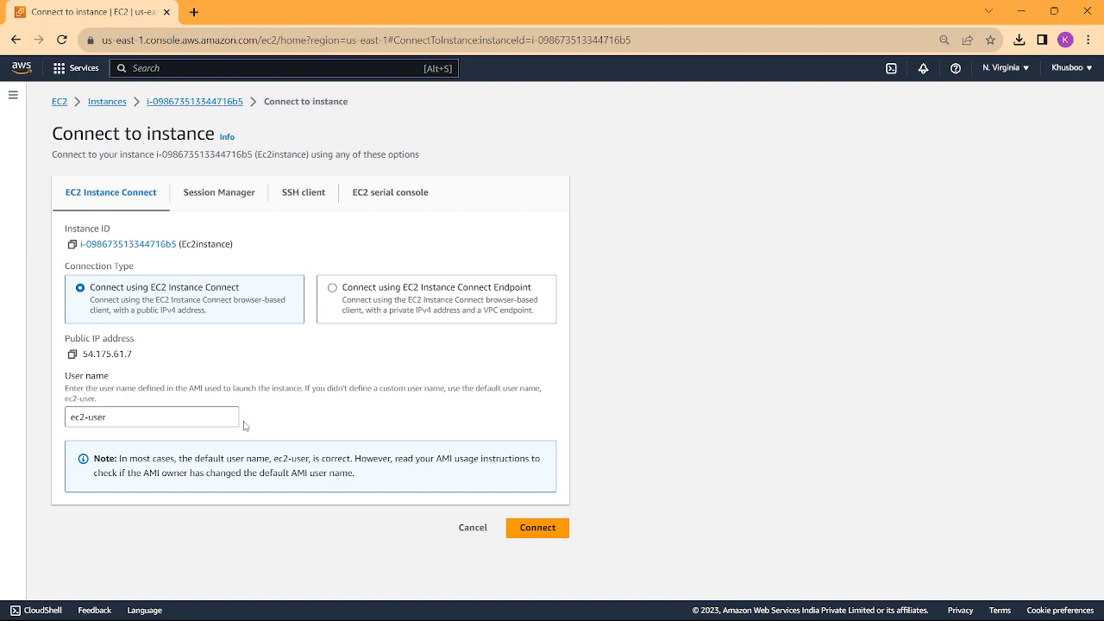
left_click(322, 201)
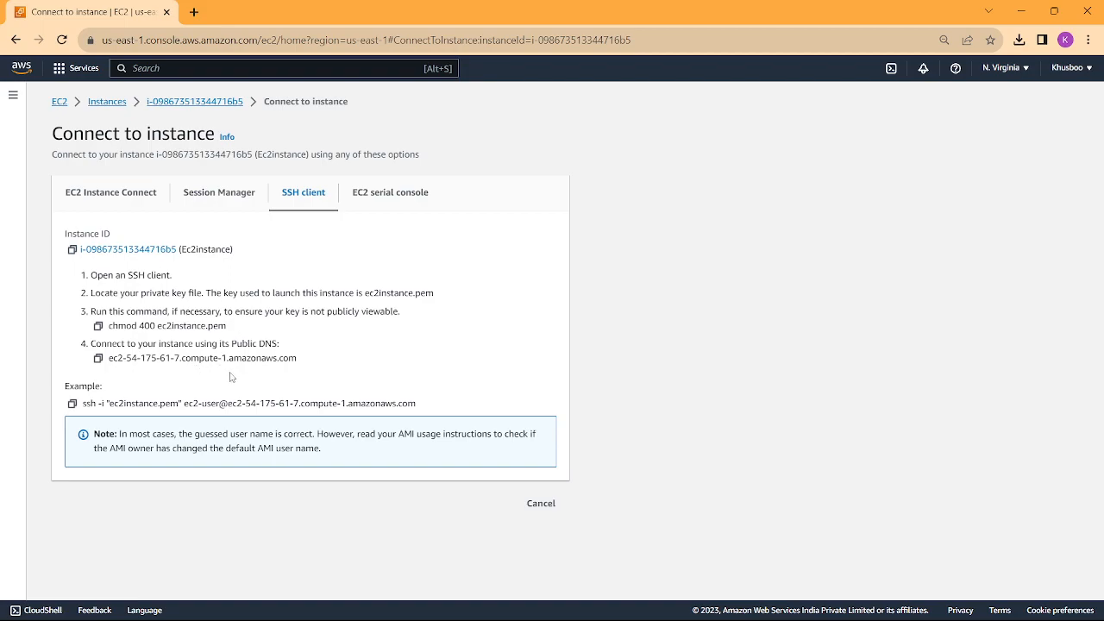
Step: Examine the public DNS, user name and chmod command in the SSH client instructions, then leave the connection page without connecting
left_click_drag(228, 403, 424, 409)
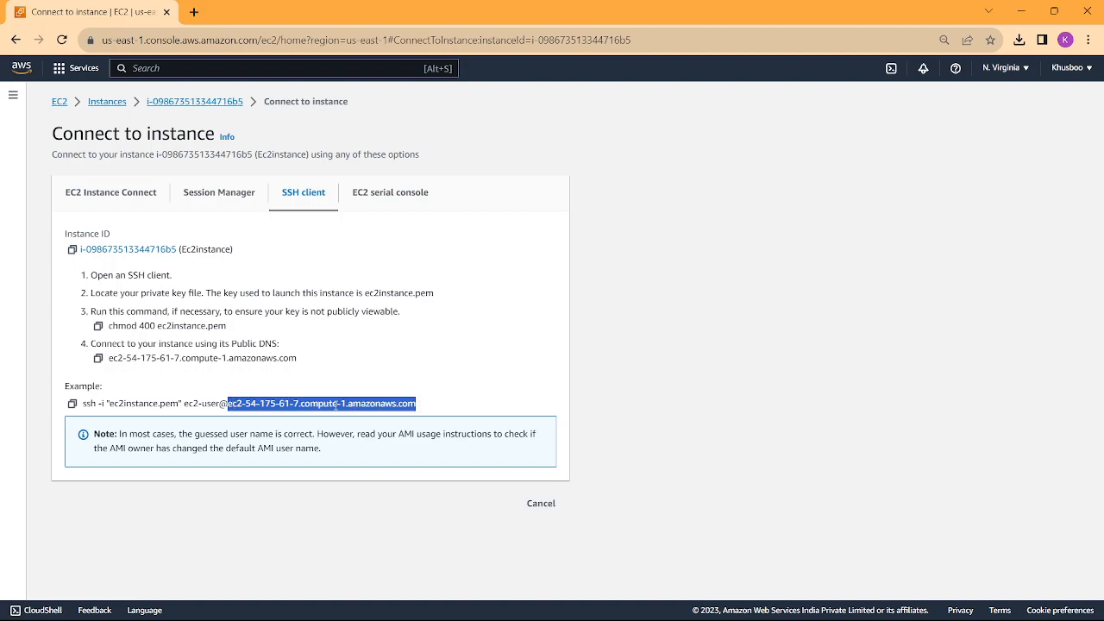
left_click_drag(184, 403, 216, 407)
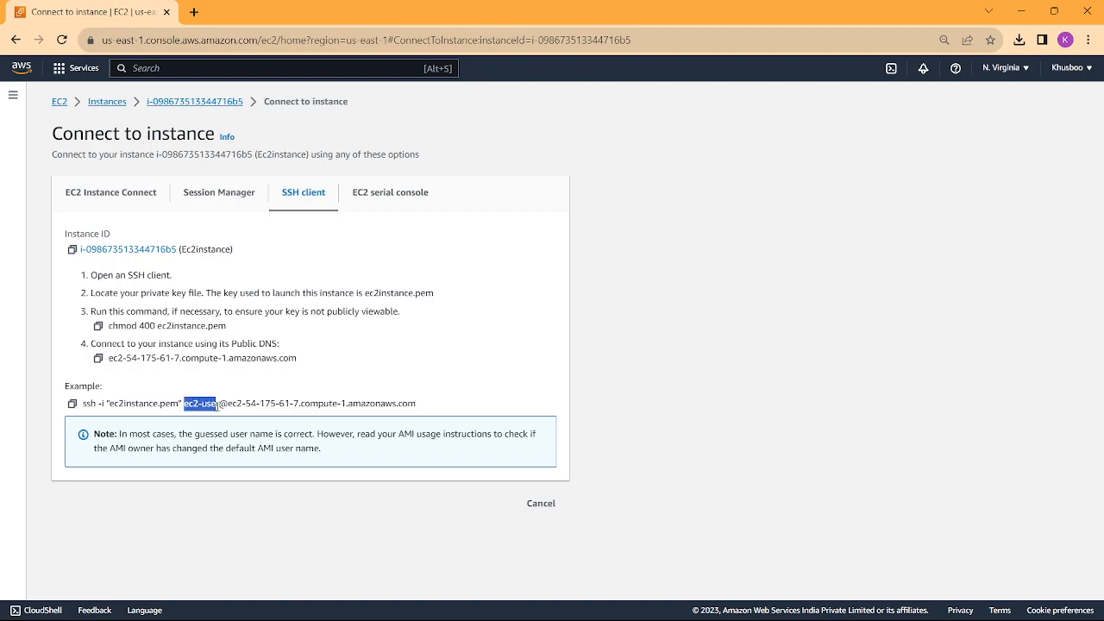
left_click(249, 380)
left_click_drag(108, 325, 235, 332)
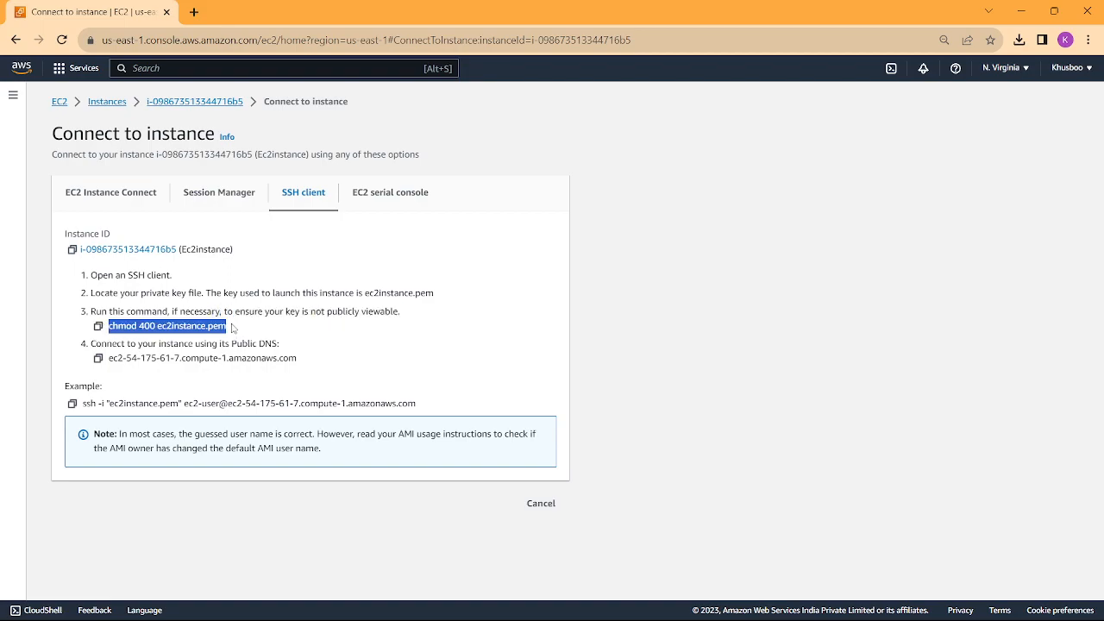
left_click(231, 377)
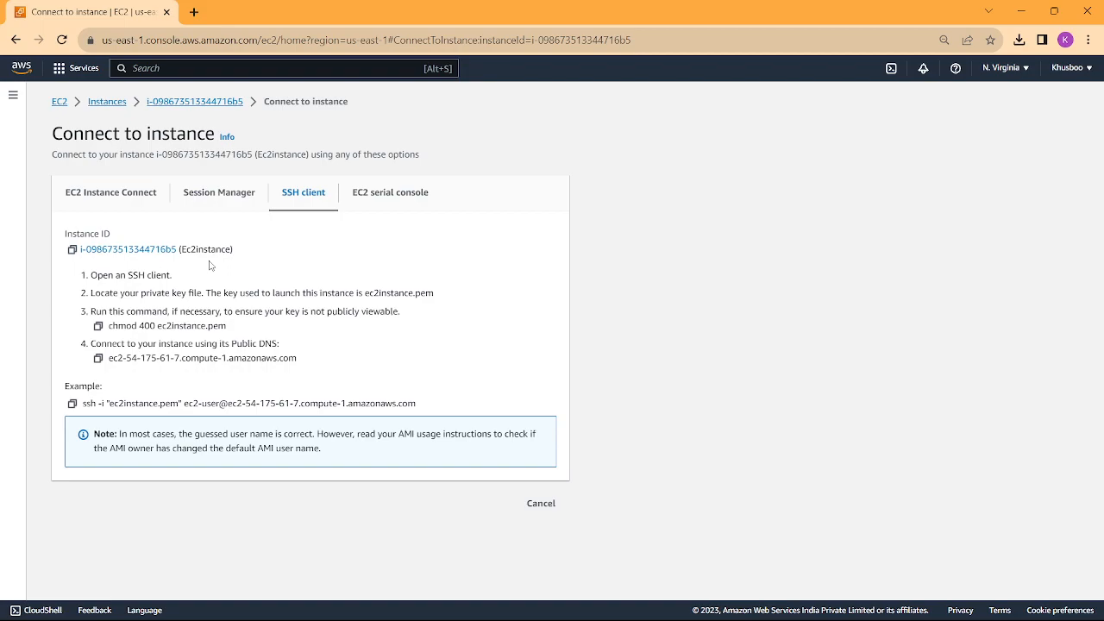
left_click(545, 516)
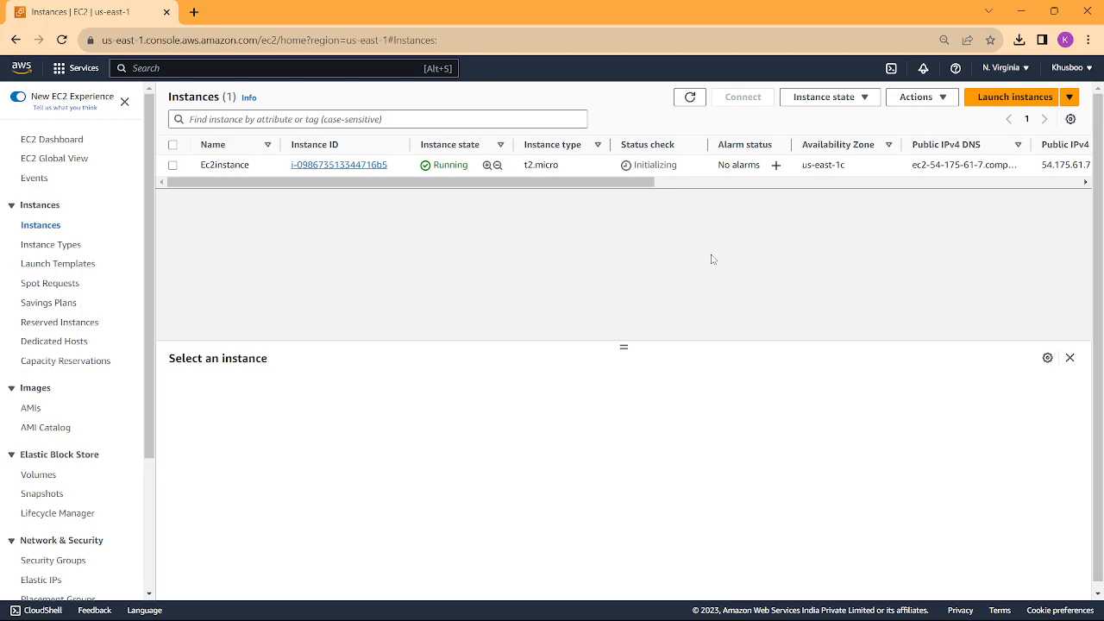
Step: Select Ec2instance in the instance list and stop it, confirming the stop request
left_click(172, 165)
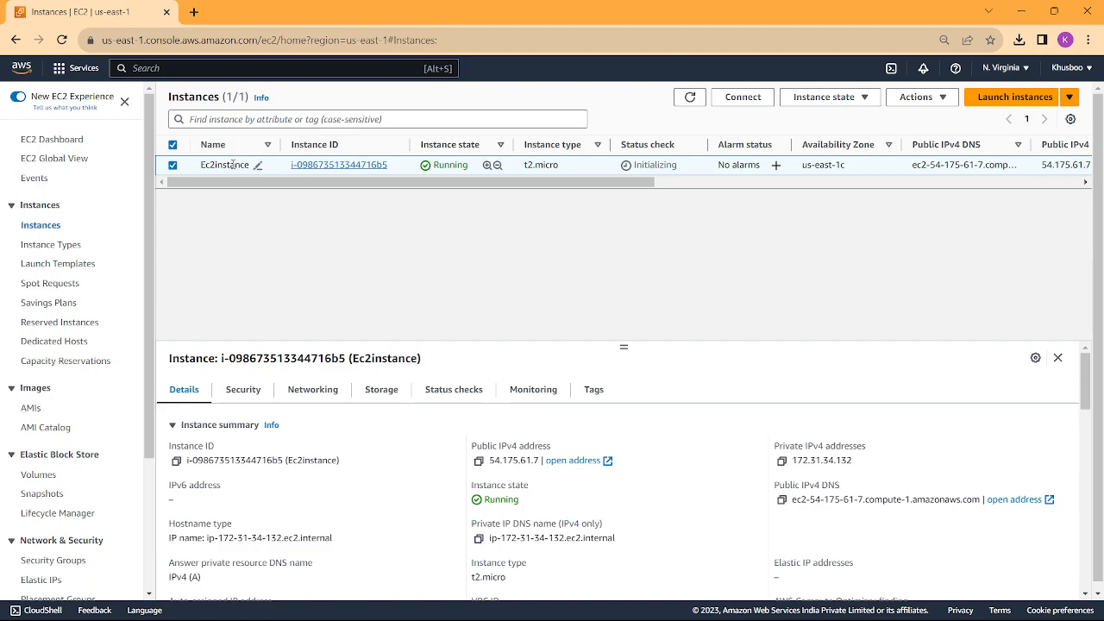
left_click(865, 98)
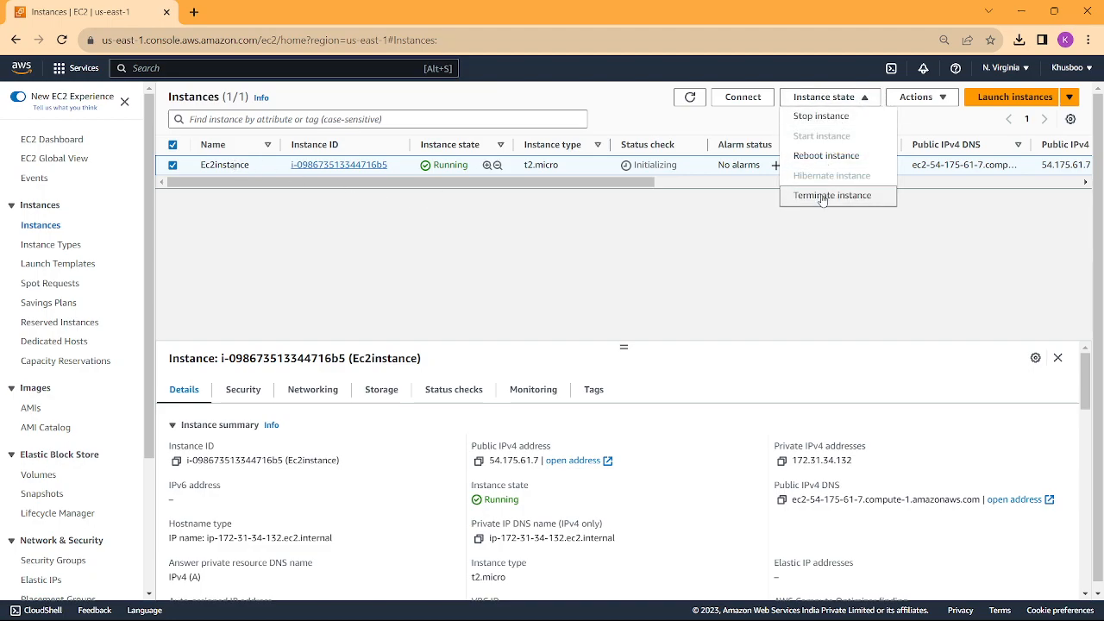
left_click(820, 118)
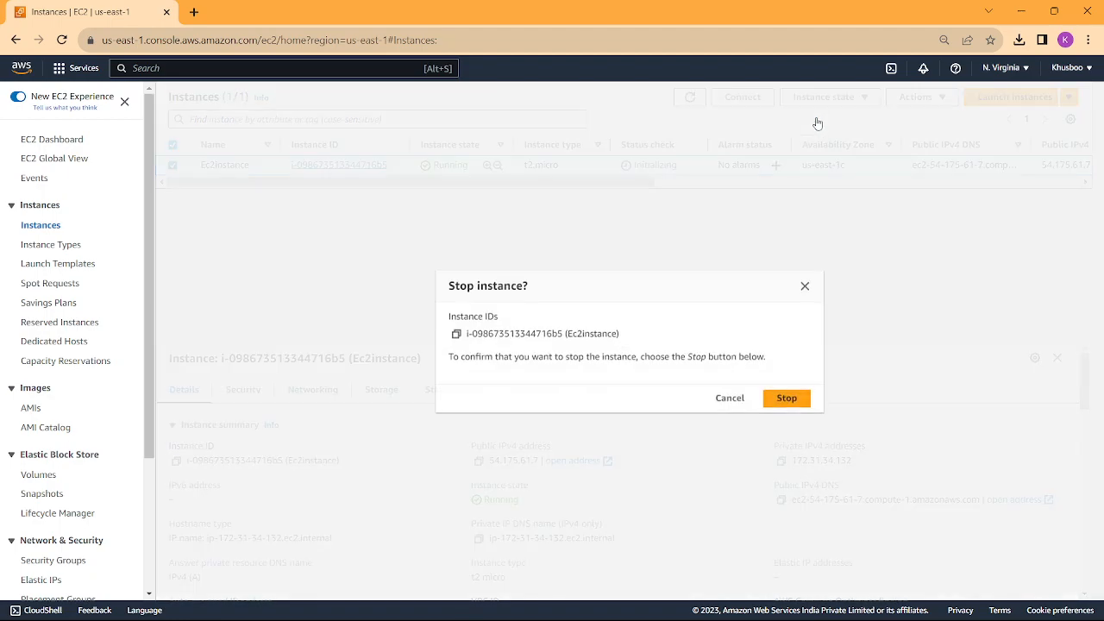
left_click(786, 398)
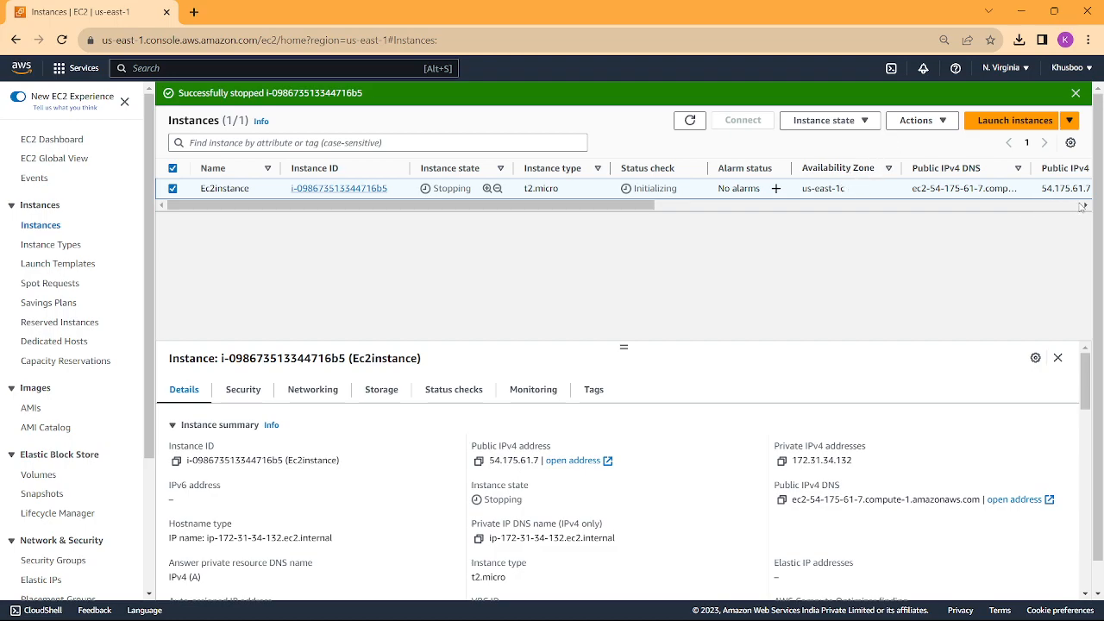
Step: Check all columns of the Ec2instance row, including security group, key name and launch time, and its summary details
scroll(1075, 191, "right", 3)
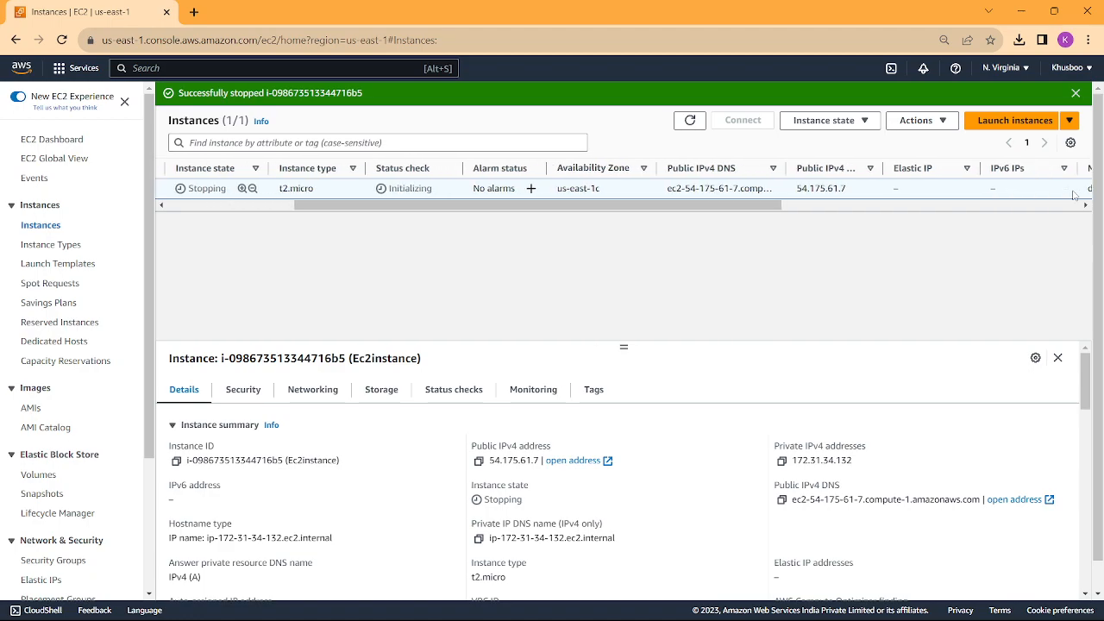
scroll(1074, 195, "right", 8)
scroll(1075, 195, "right", 6)
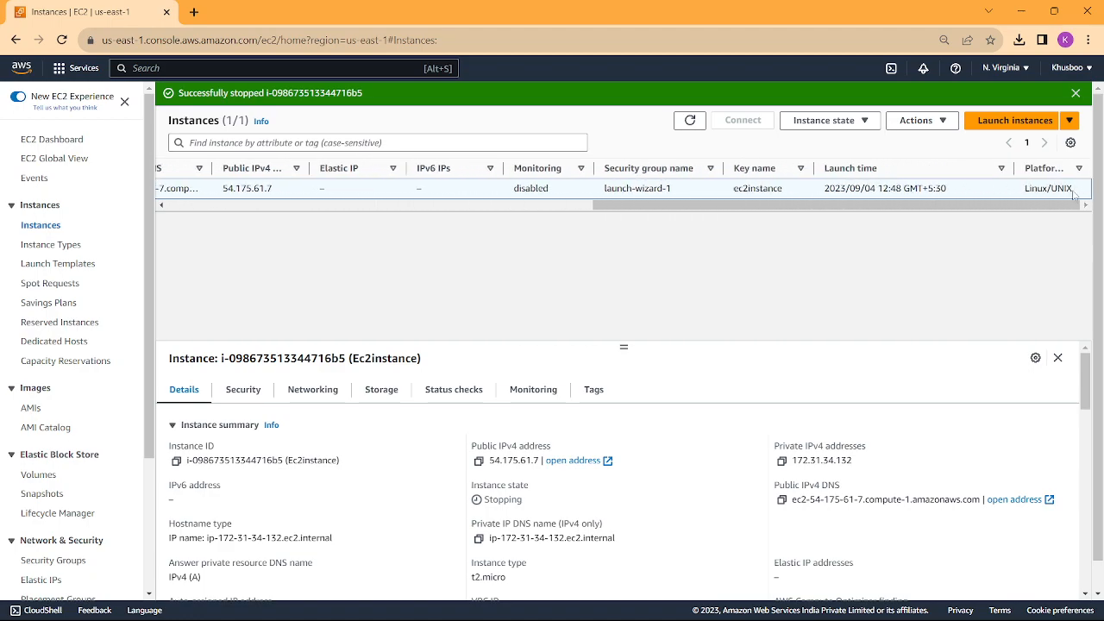
scroll(1074, 195, "left", 15)
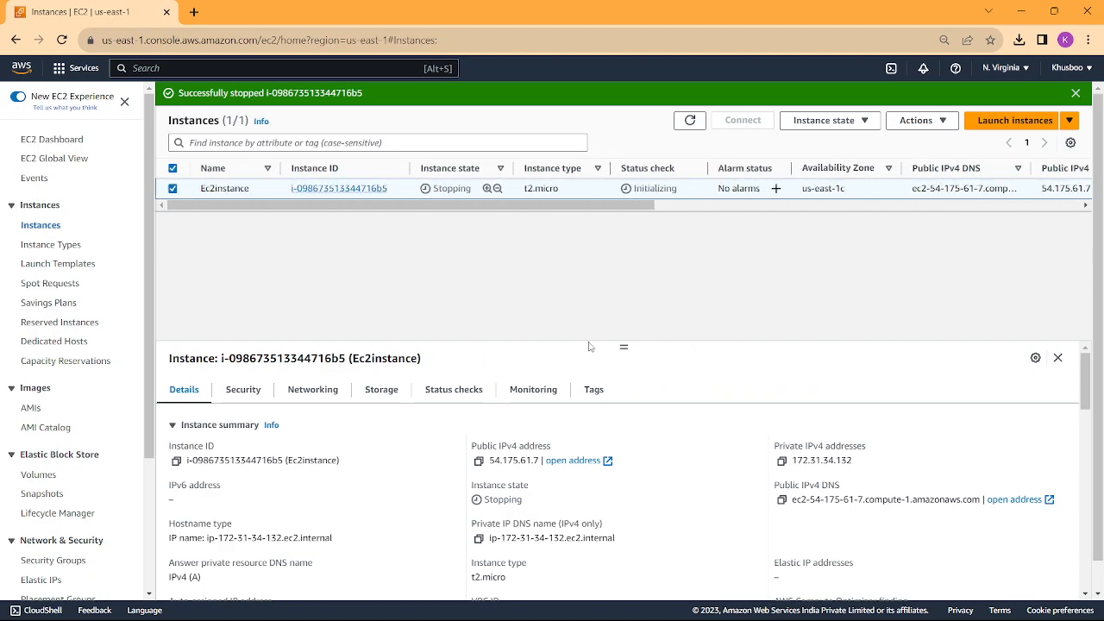
scroll(566, 358, "down", 3)
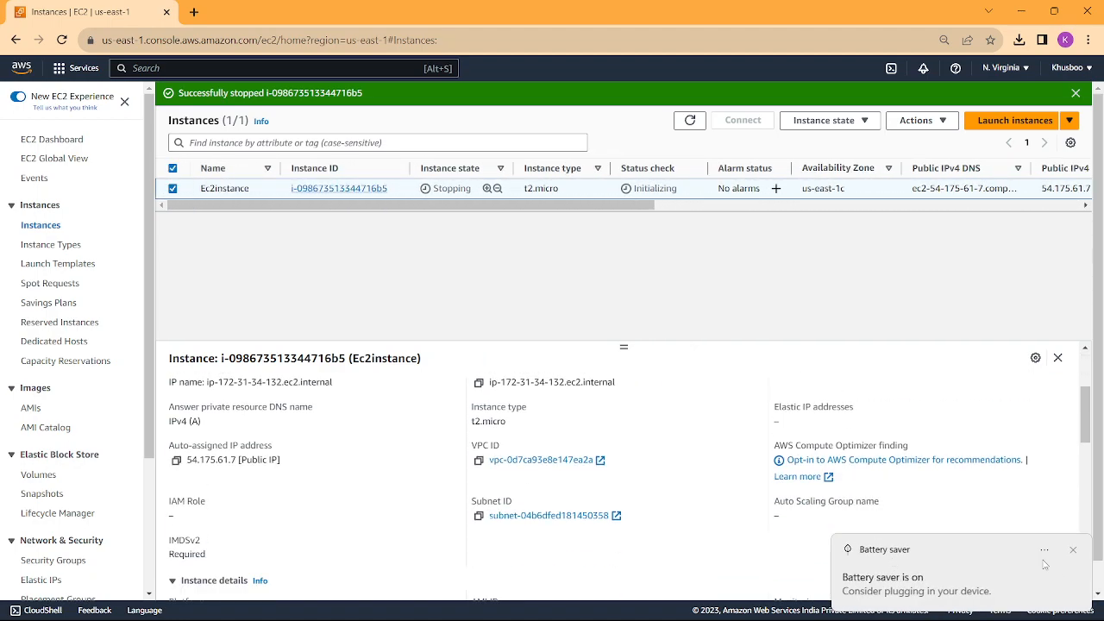
left_click(1073, 551)
mouse_move(716, 617)
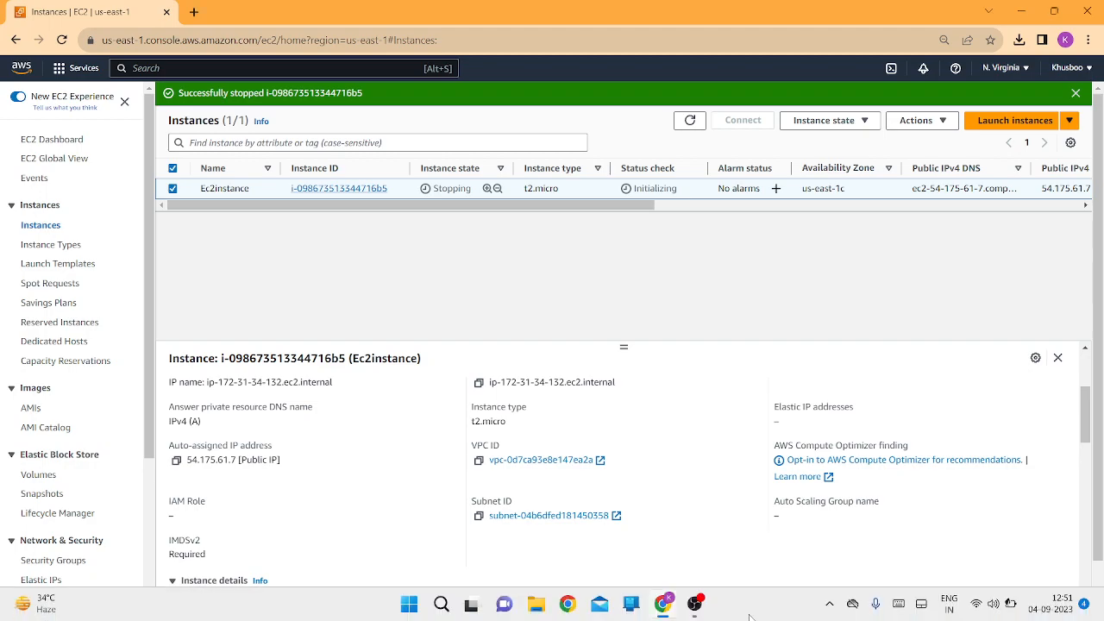
left_click(716, 466)
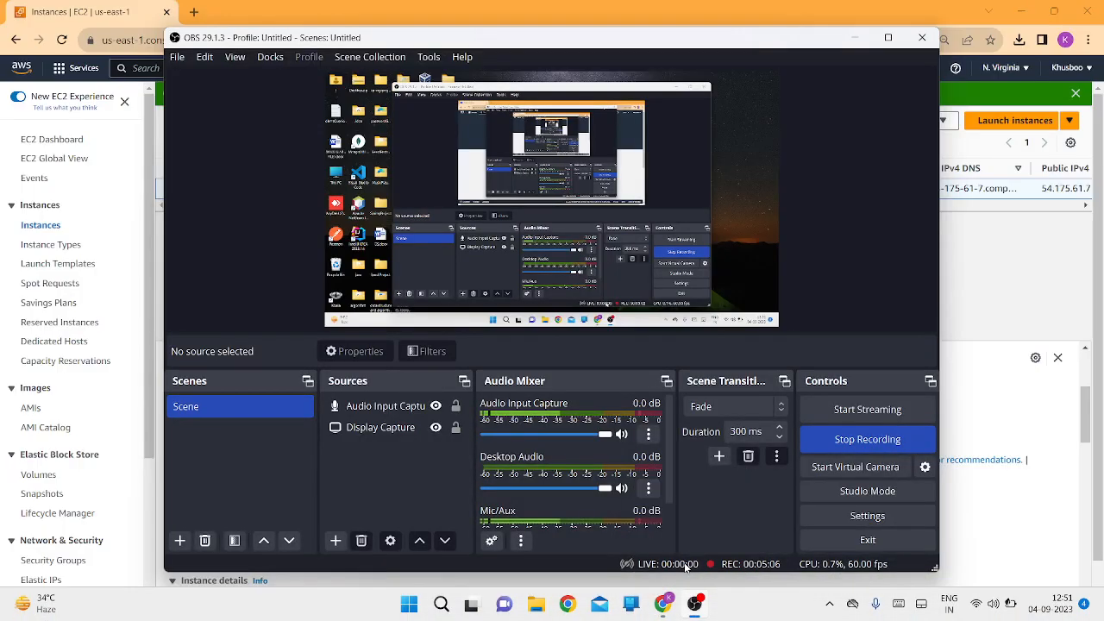